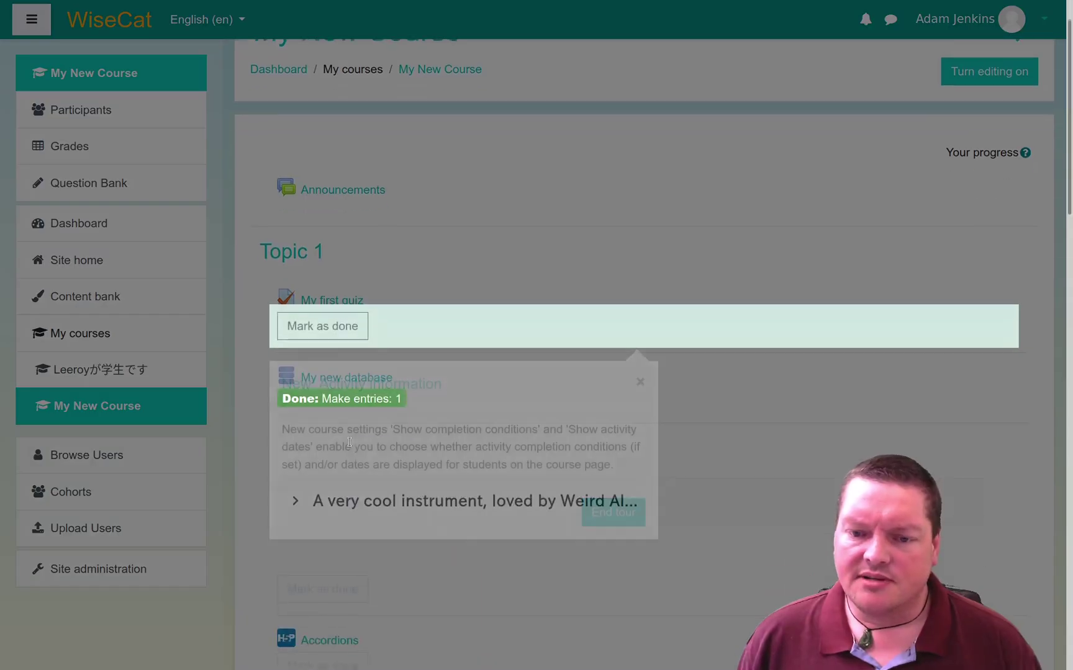
- Dismiss the course tour, turn editing on, and start adding a URL resource to the course's general section above Topic 1
{"action": "left_click", "coordinate": [615, 506]}
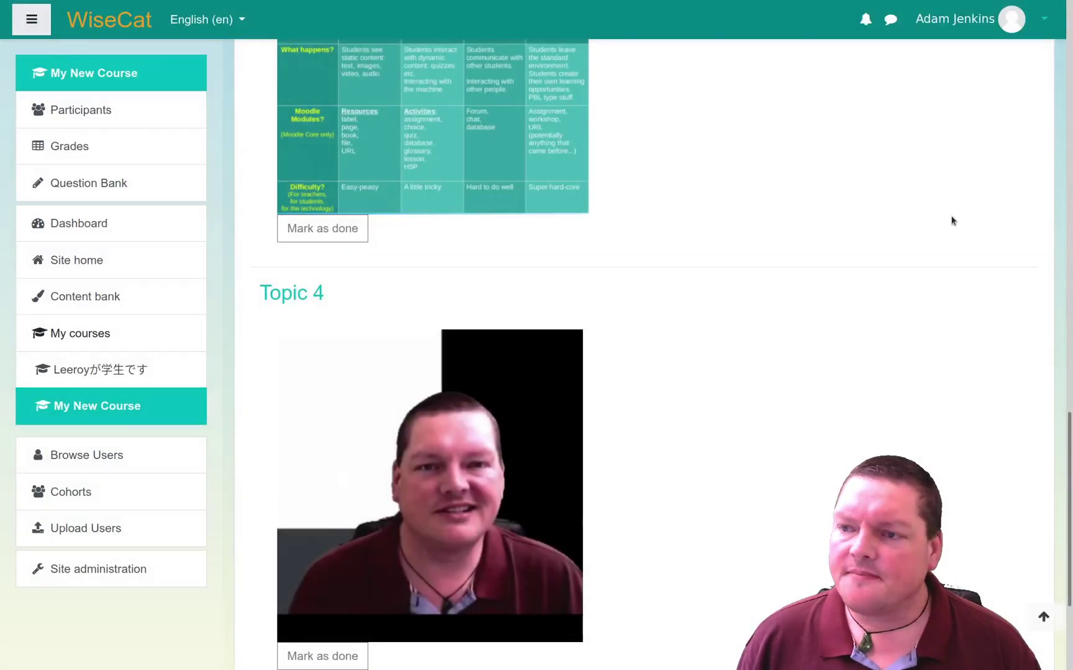
{"action": "scroll", "coordinate": [880, 297], "scroll_direction": "up", "scroll_amount": 10}
{"action": "scroll", "coordinate": [879, 297], "scroll_direction": "up", "scroll_amount": 5}
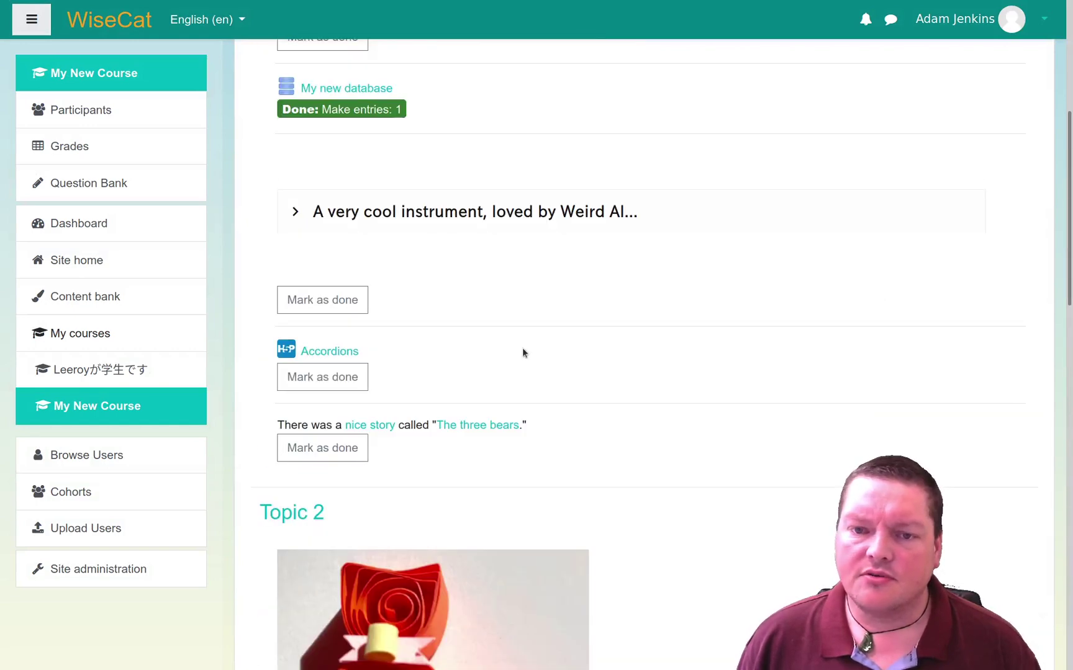
{"action": "scroll", "coordinate": [523, 352], "scroll_direction": "up", "scroll_amount": 5}
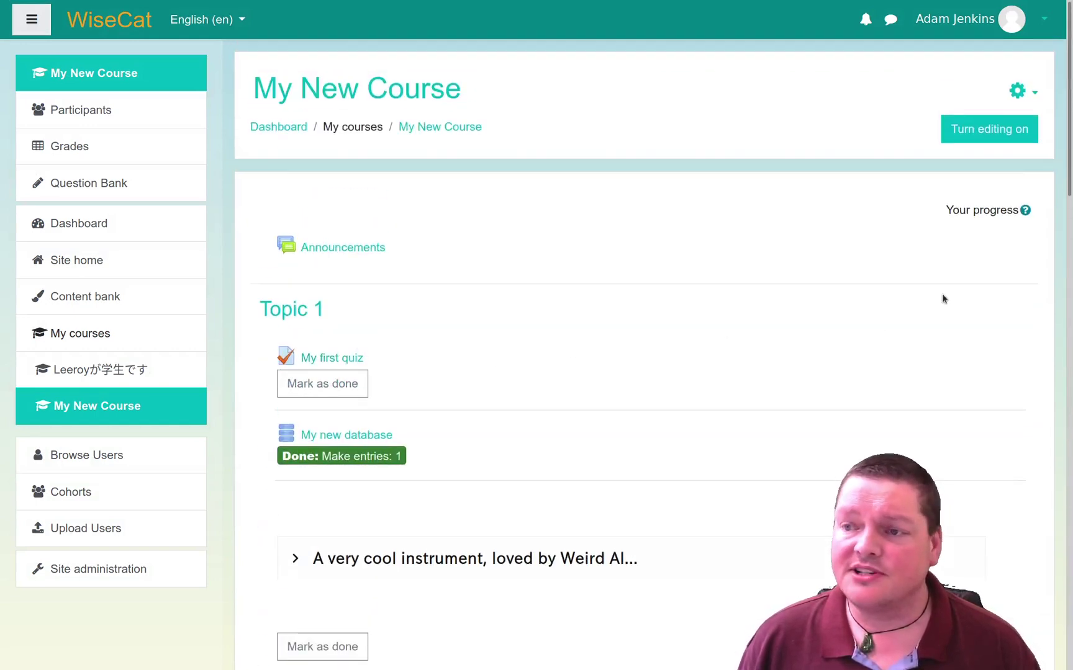
{"action": "left_click", "coordinate": [998, 141]}
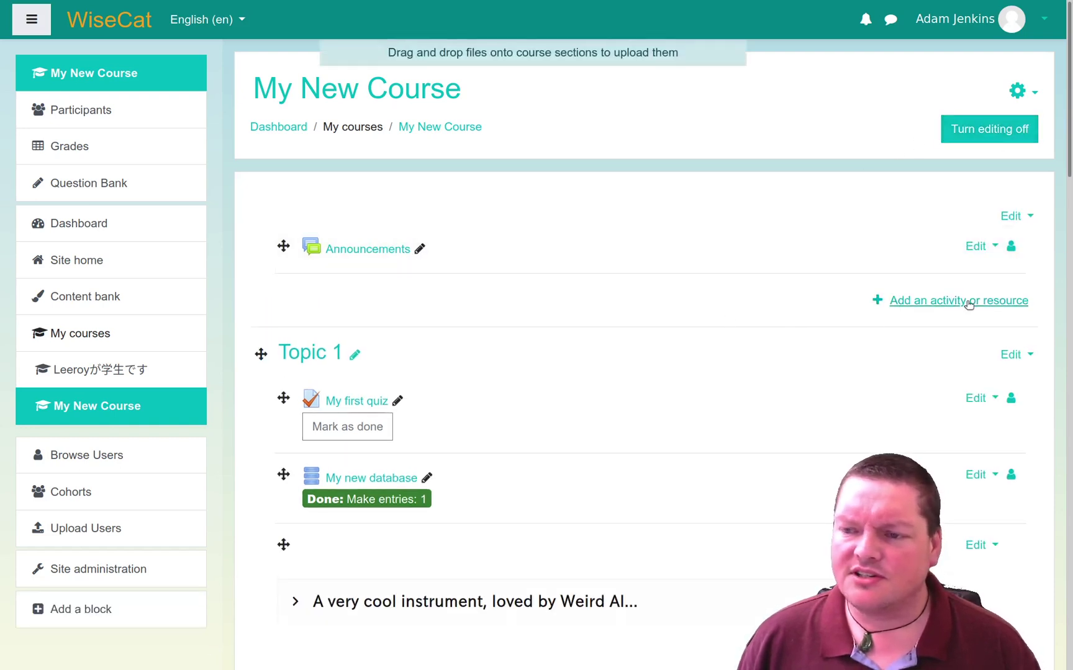
{"action": "left_click", "coordinate": [968, 304]}
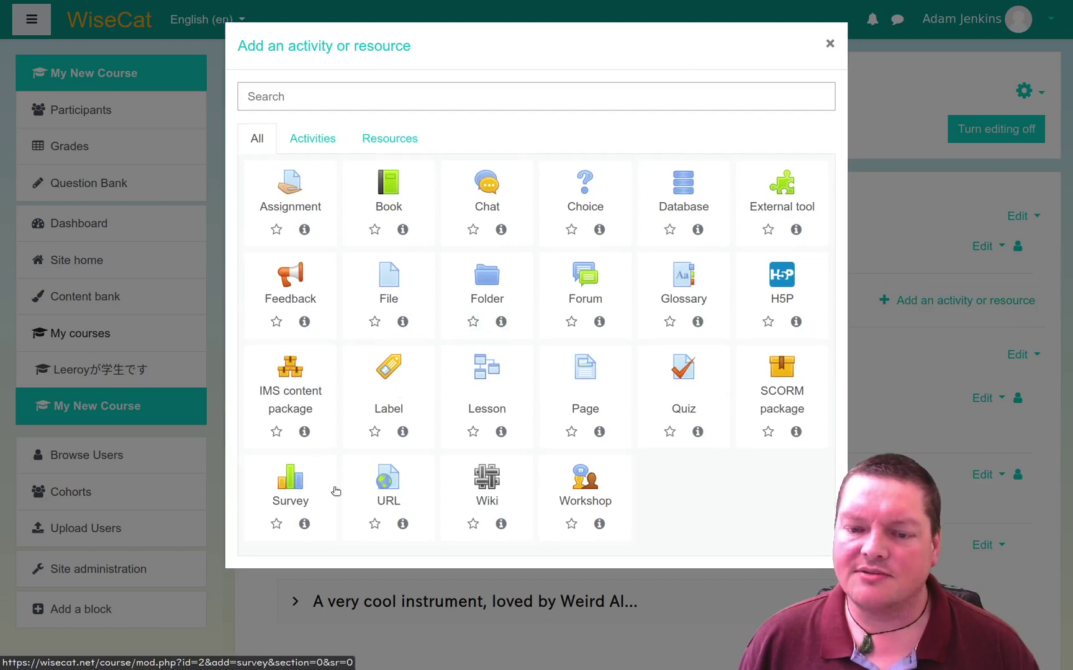
{"action": "left_click", "coordinate": [391, 489]}
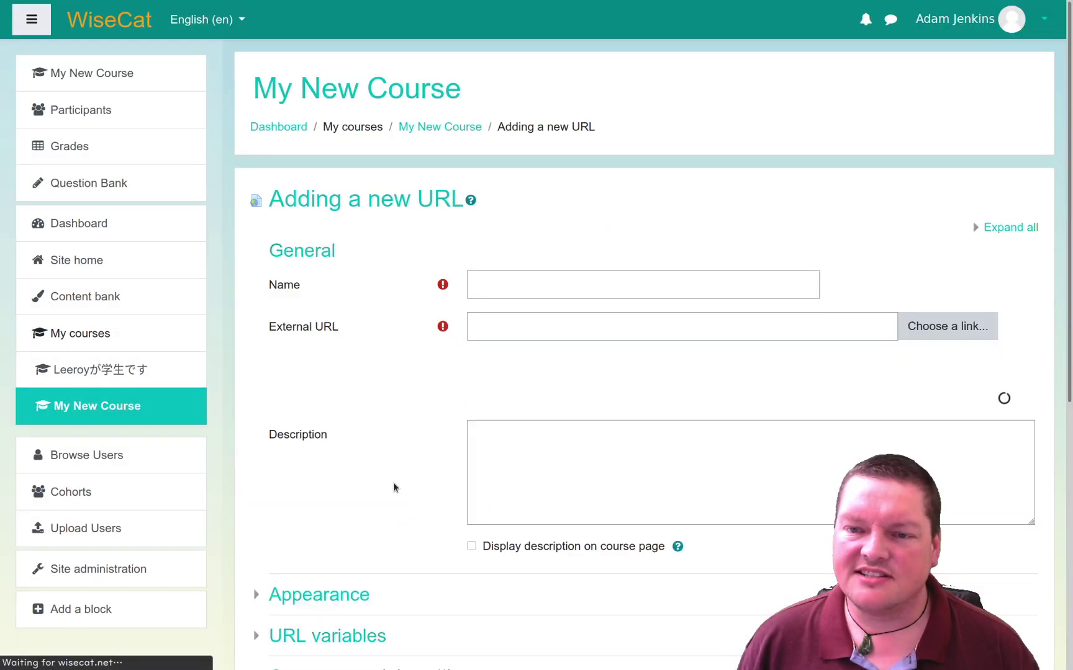
{"action": "left_click", "coordinate": [521, 281]}
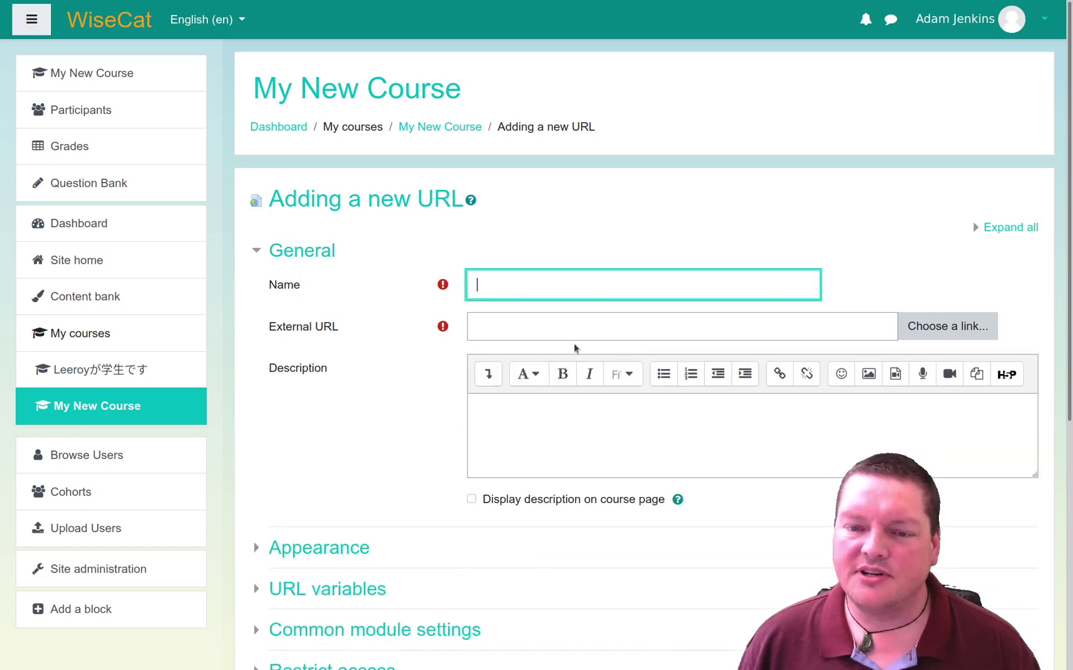
{"action": "type", "text": "G"}
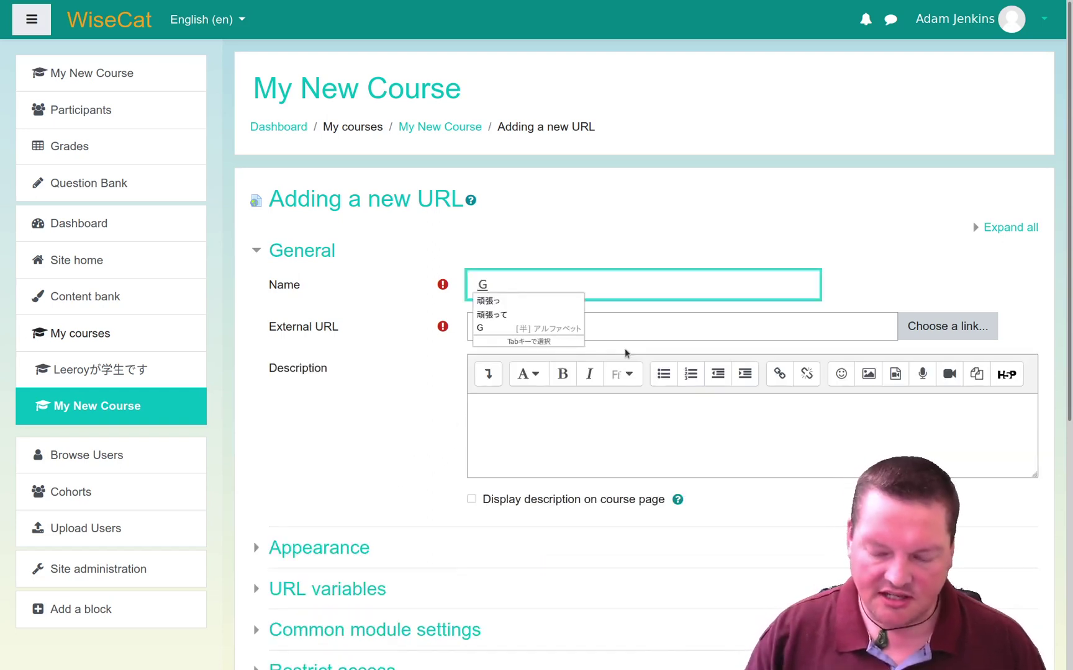
{"action": "key", "text": "BackSpace"}
{"action": "type", "text": "W"}
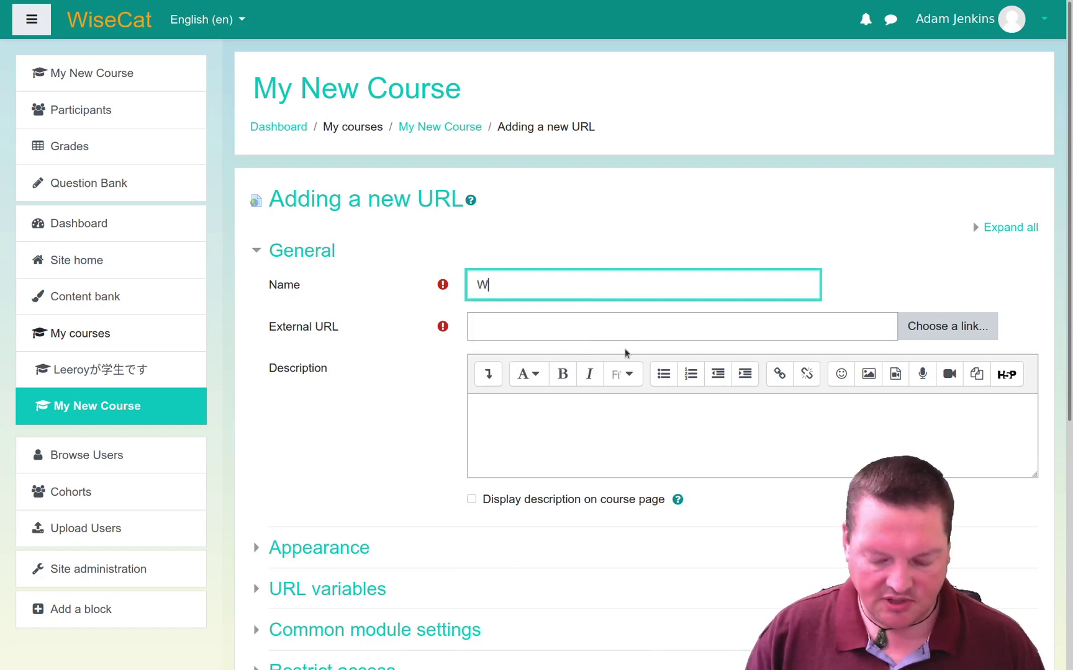
{"action": "type", "text": "isecat"}
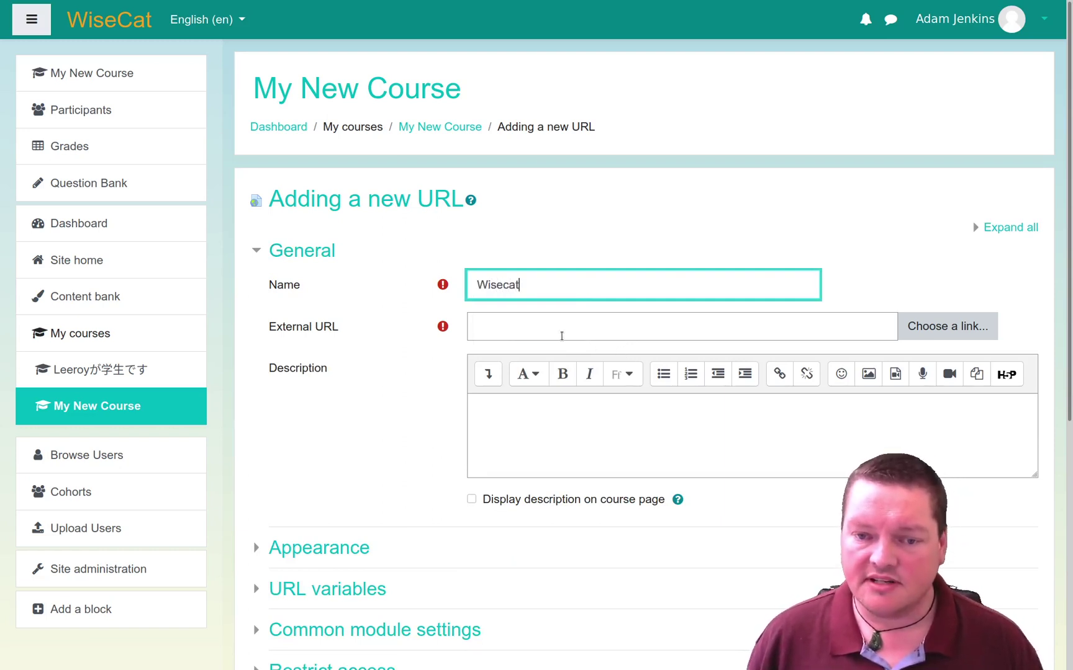
{"action": "left_click", "coordinate": [561, 335]}
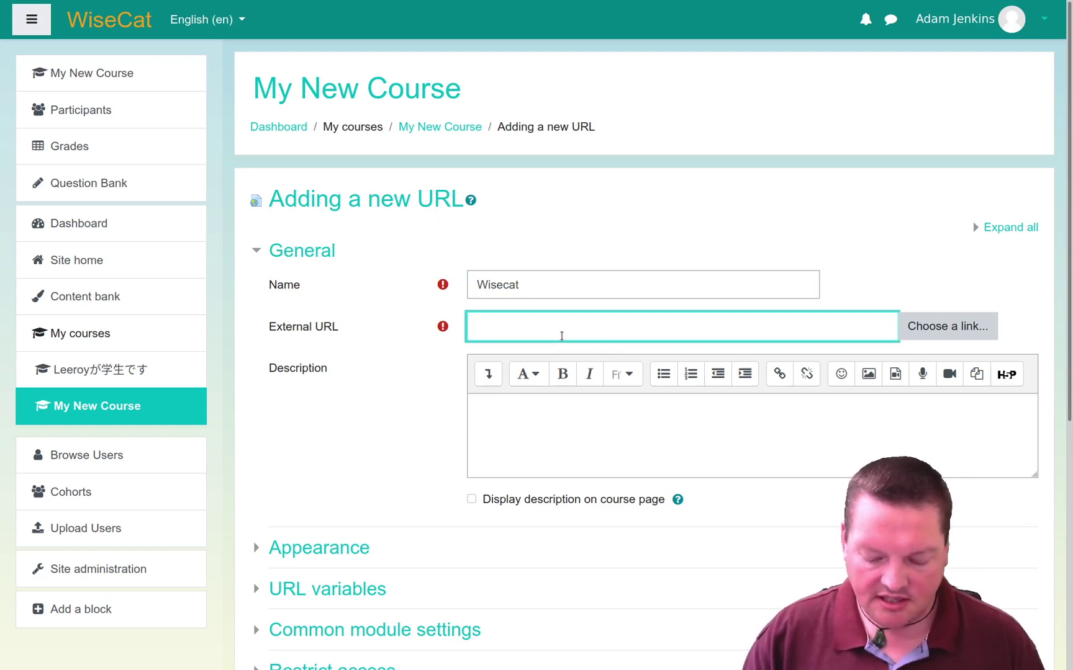
{"action": "type", "text": "https:"}
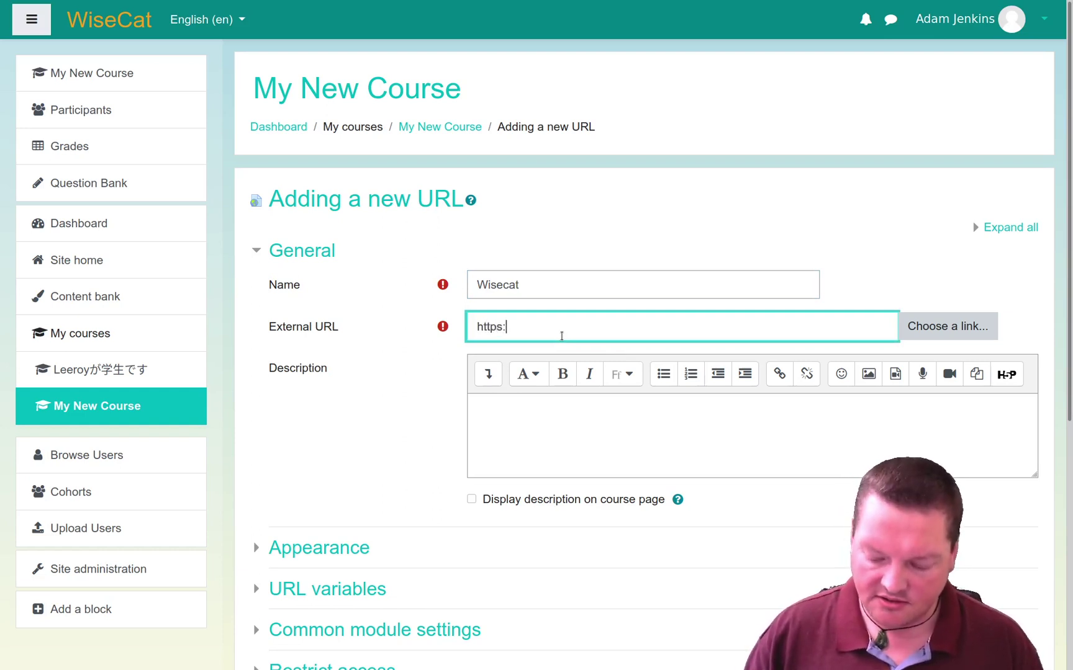
{"action": "type", "text": "//wiseca"}
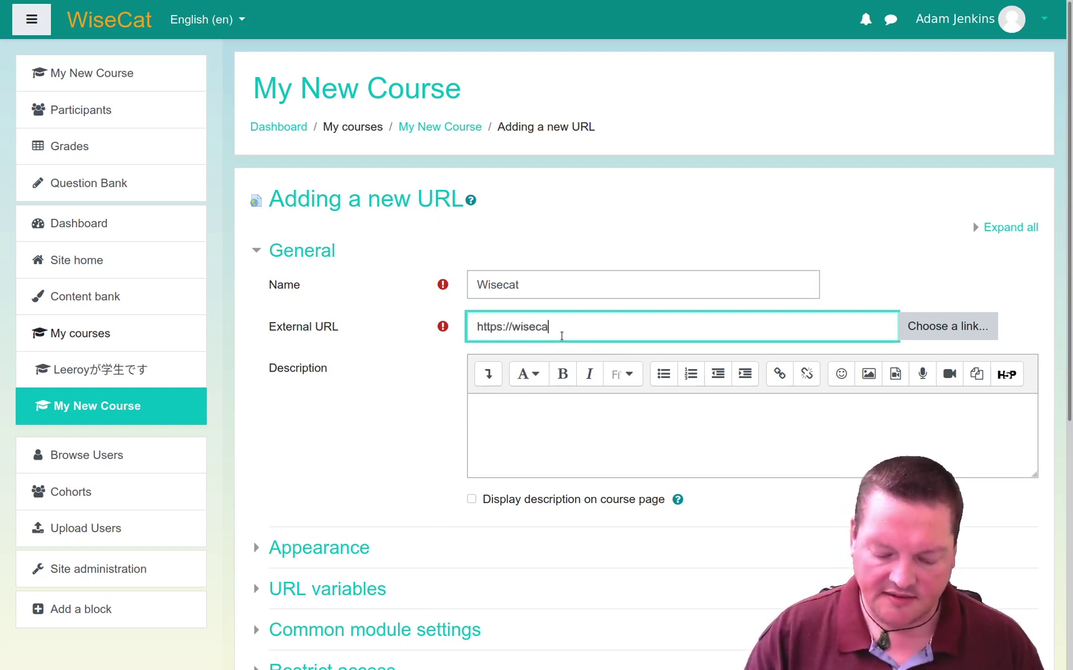
{"action": "type", "text": "t.net"}
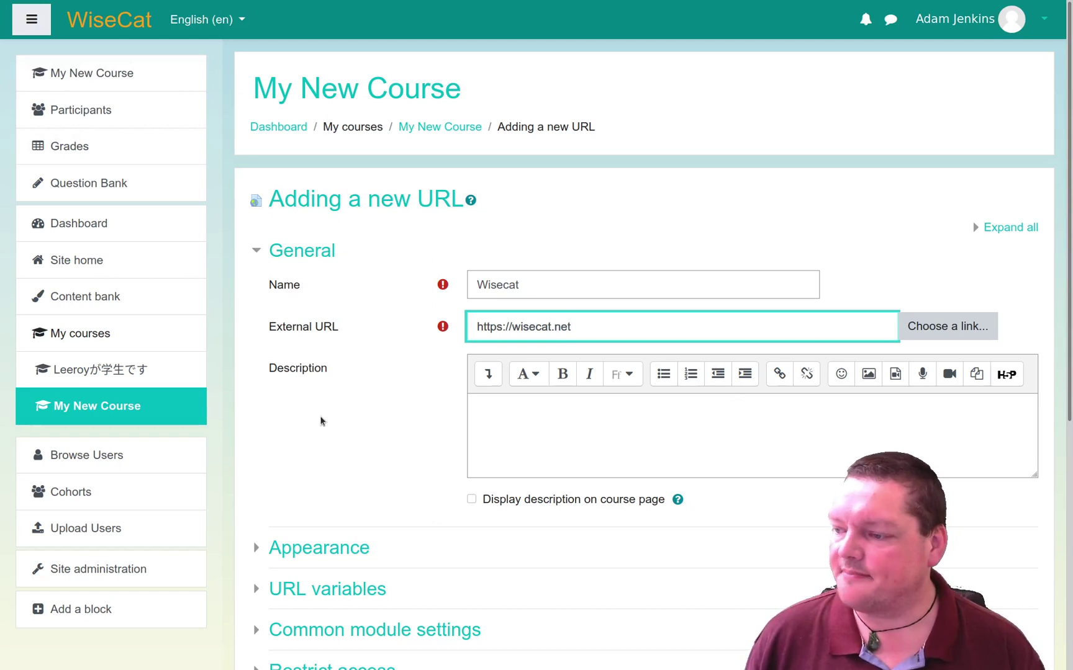
- Expand the URL resource's Appearance settings and disable Display URL description
{"action": "scroll", "coordinate": [333, 427], "scroll_direction": "down", "scroll_amount": 3}
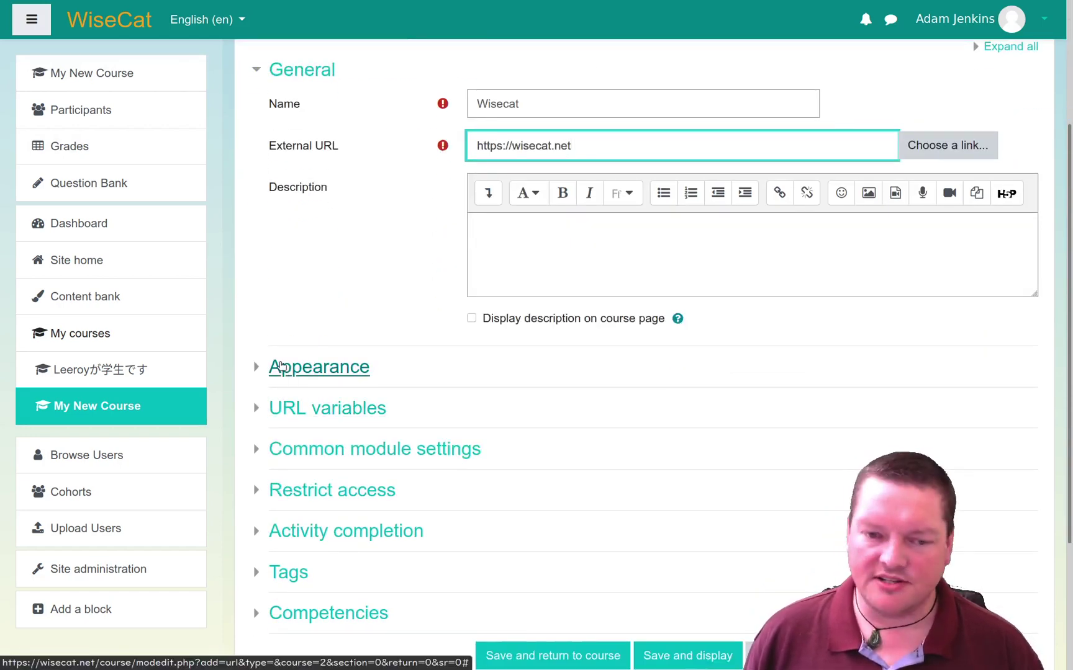
{"action": "left_click", "coordinate": [281, 366]}
{"action": "scroll", "coordinate": [402, 453], "scroll_direction": "down", "scroll_amount": 3}
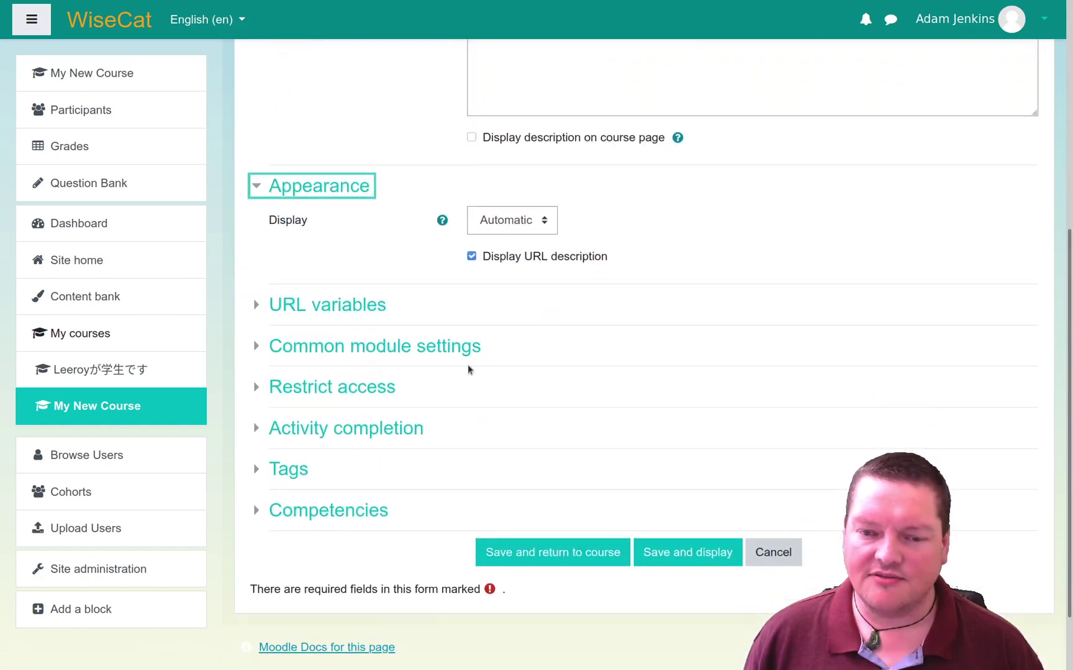
{"action": "left_click", "coordinate": [472, 257]}
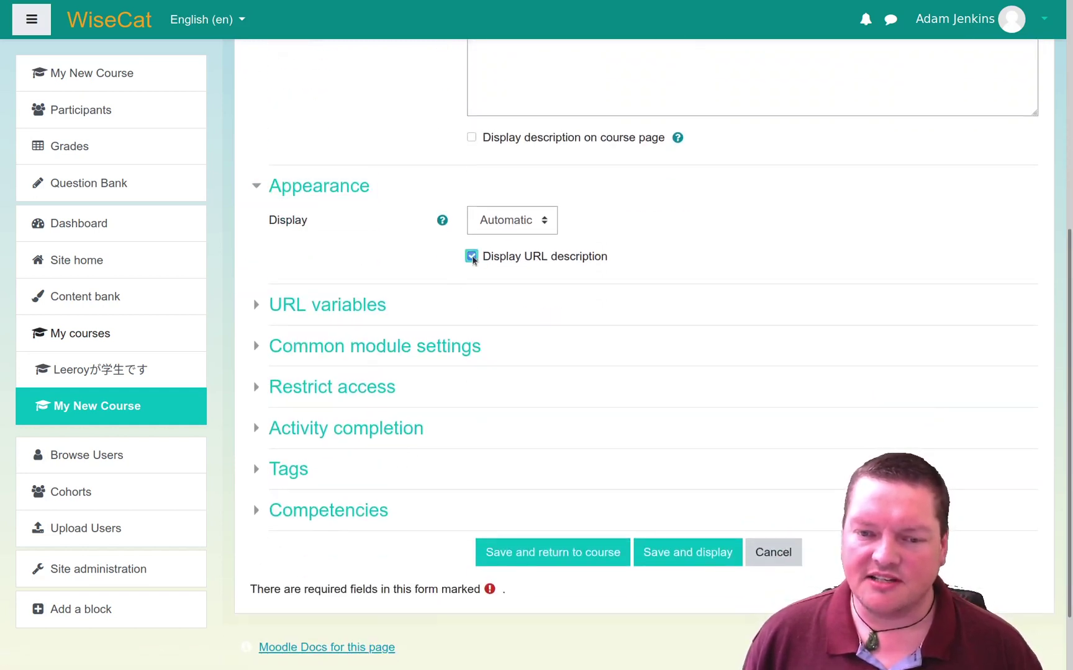
- Try the In pop-up display option, inspect its pop-up width and height fields, and return the display to Automatic
{"action": "left_click", "coordinate": [507, 224]}
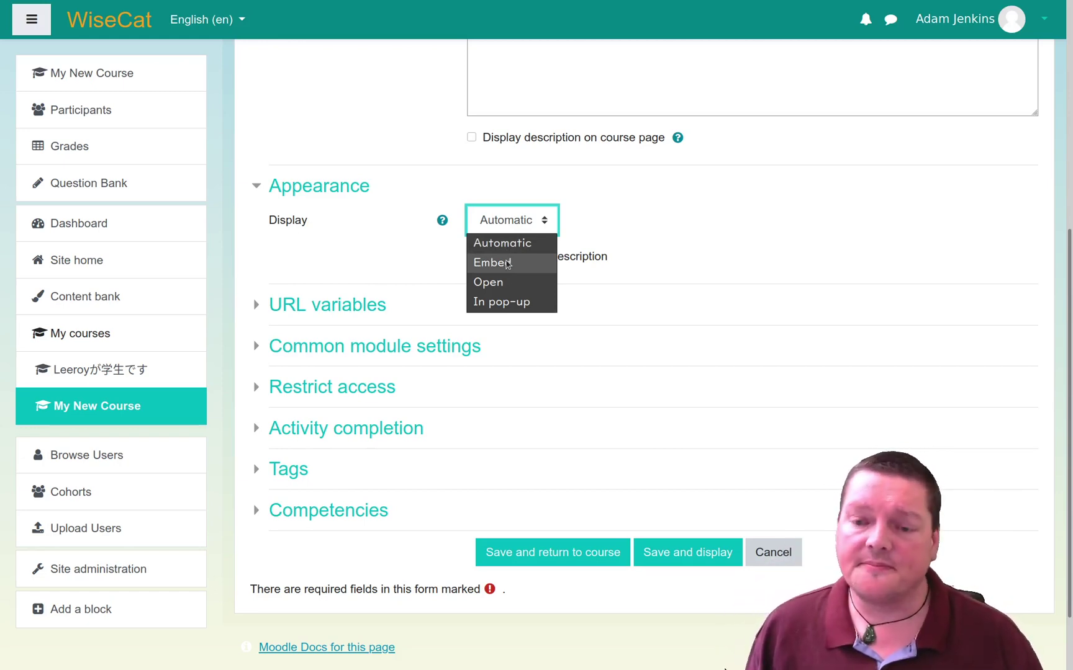
{"action": "left_click", "coordinate": [530, 304]}
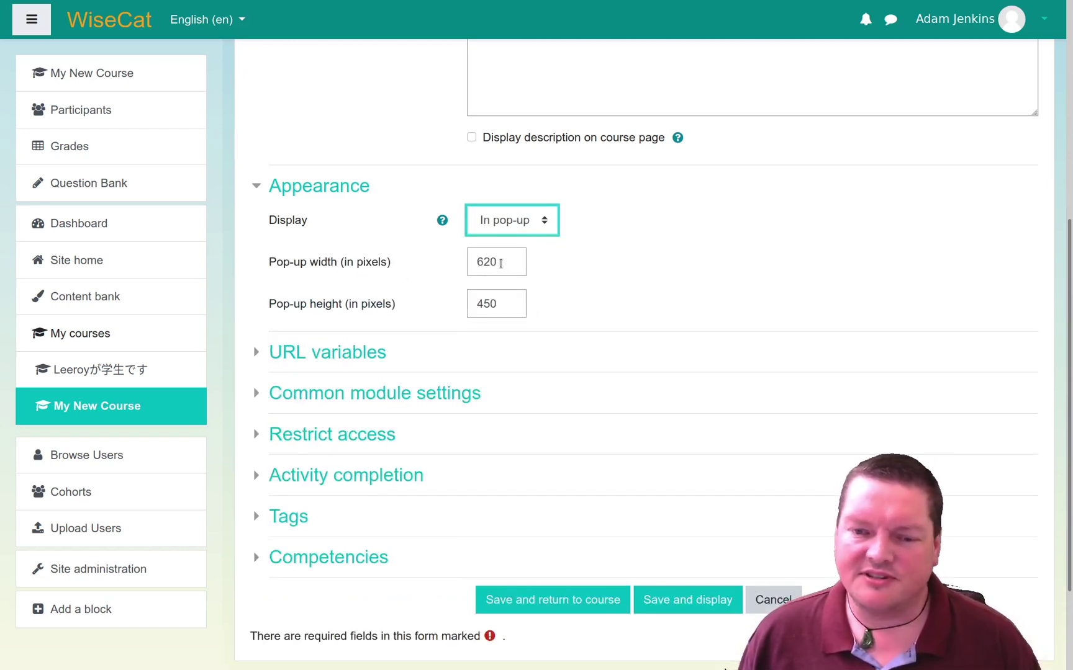
{"action": "double_click", "coordinate": [500, 264]}
{"action": "double_click", "coordinate": [507, 308]}
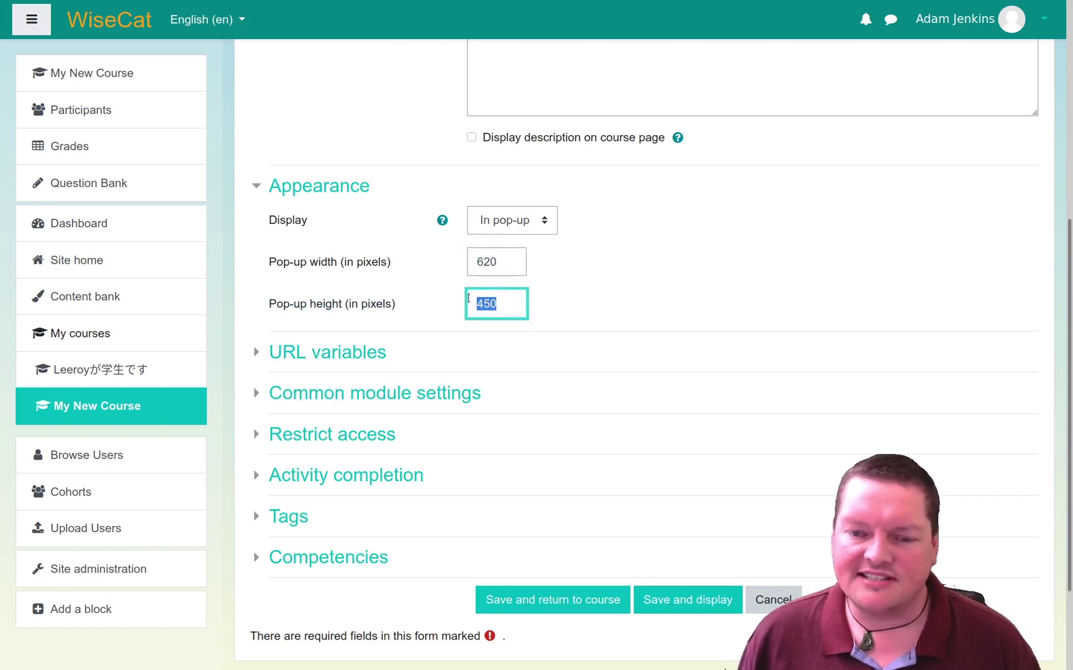
{"action": "left_click", "coordinate": [514, 273]}
{"action": "left_click", "coordinate": [511, 299]}
{"action": "double_click", "coordinate": [510, 299]}
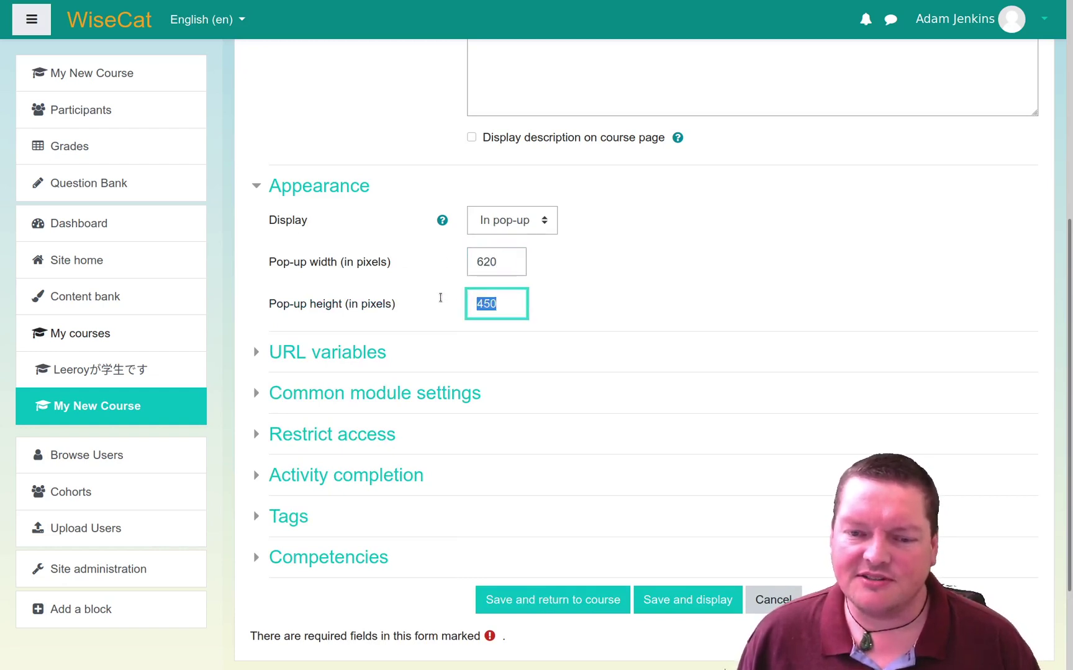
{"action": "left_click", "coordinate": [496, 266]}
{"action": "double_click", "coordinate": [497, 265]}
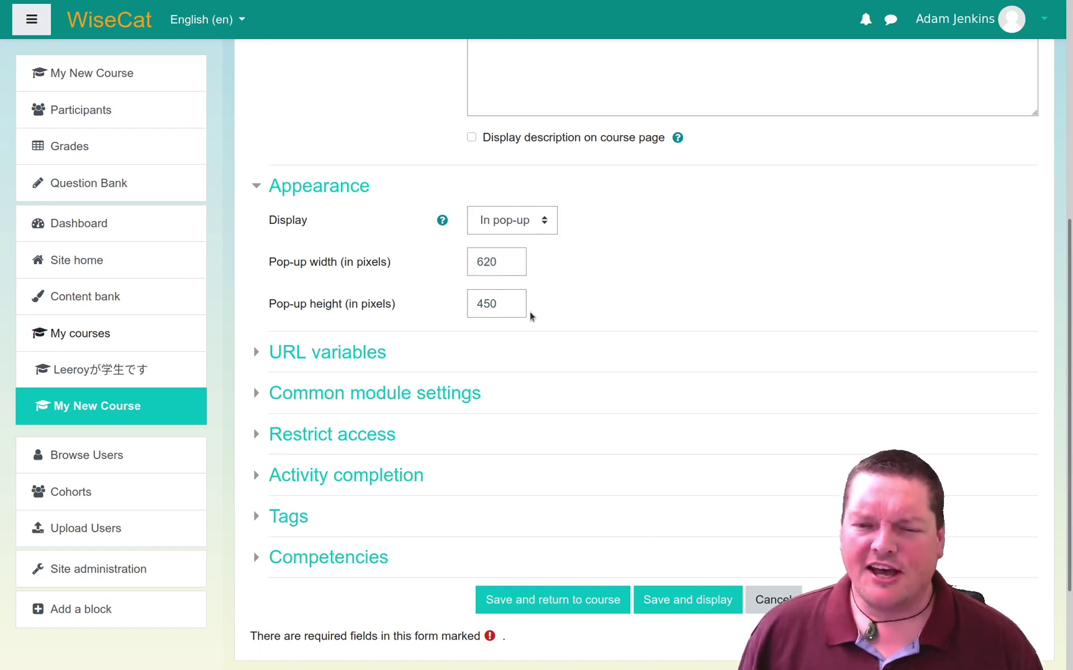
{"action": "left_click", "coordinate": [509, 230]}
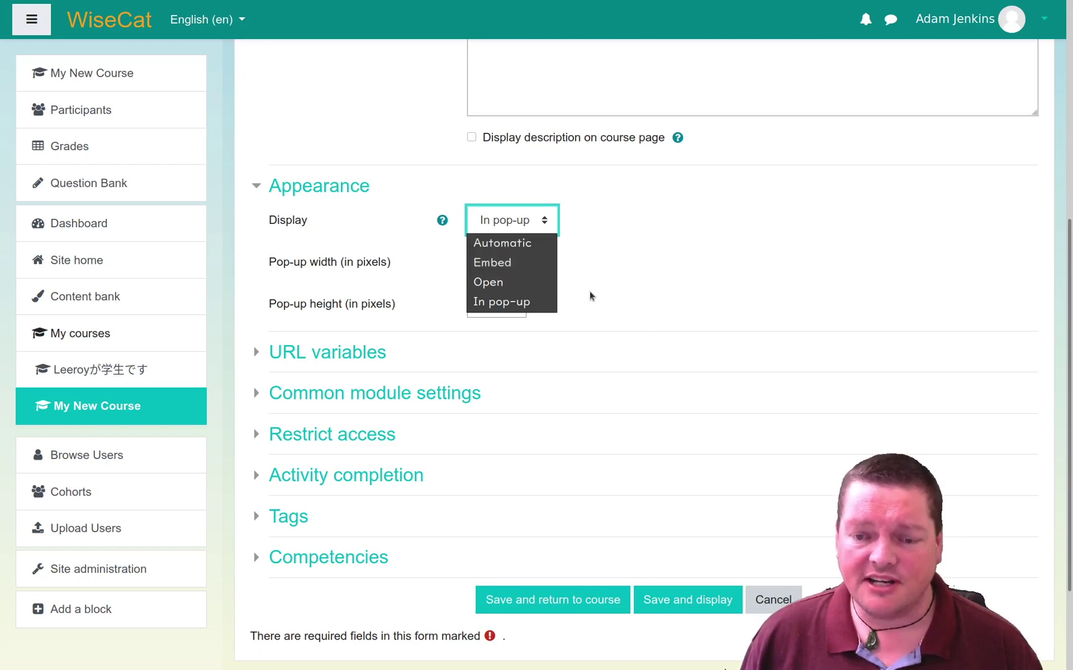
{"action": "left_click", "coordinate": [502, 242]}
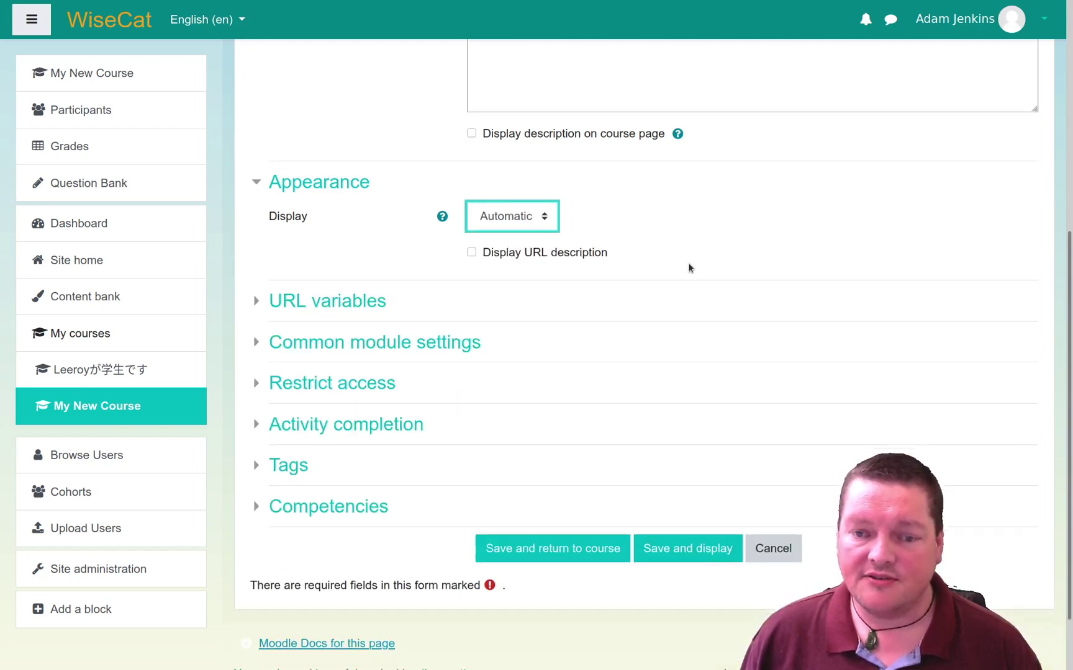
{"action": "scroll", "coordinate": [650, 399], "scroll_direction": "down", "scroll_amount": 2}
{"action": "left_click", "coordinate": [653, 464]}
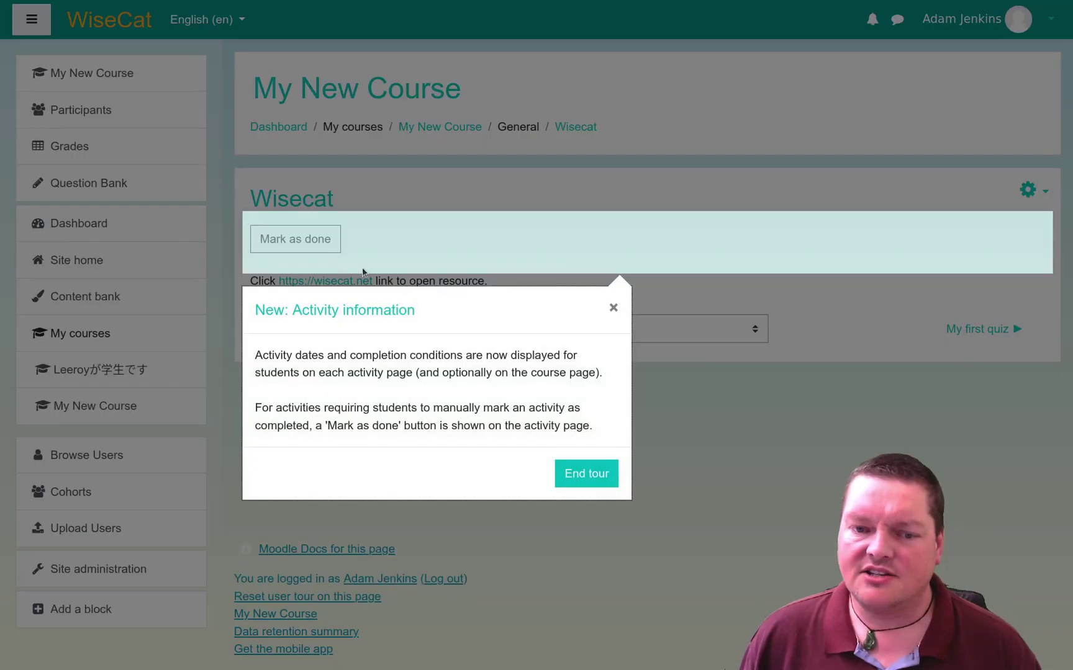
{"action": "left_click", "coordinate": [601, 462]}
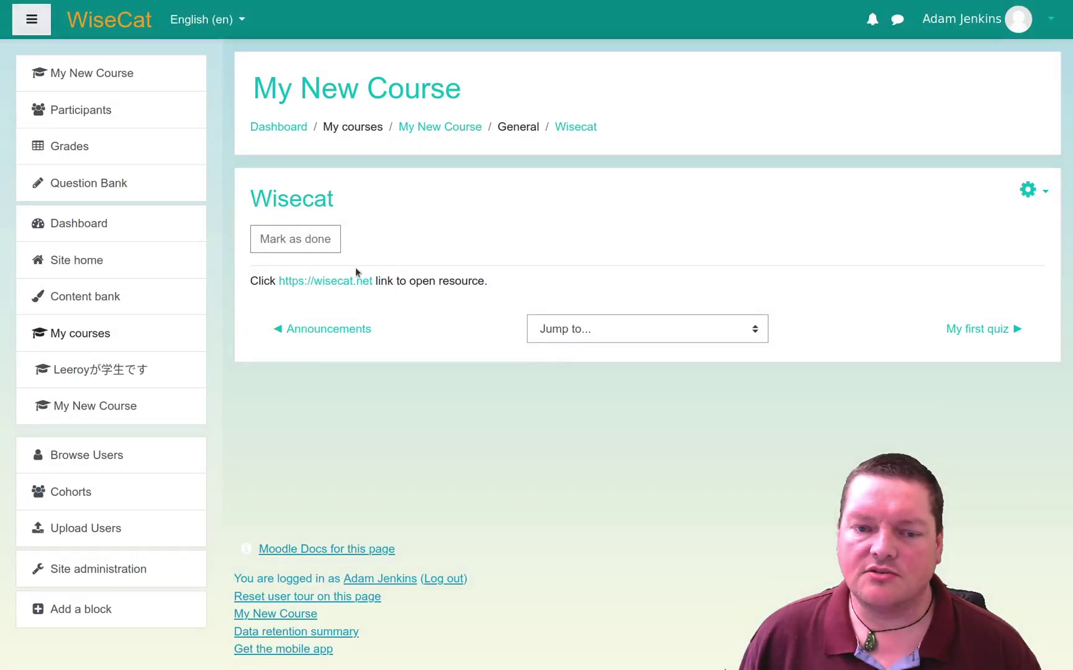
{"action": "left_click", "coordinate": [336, 283]}
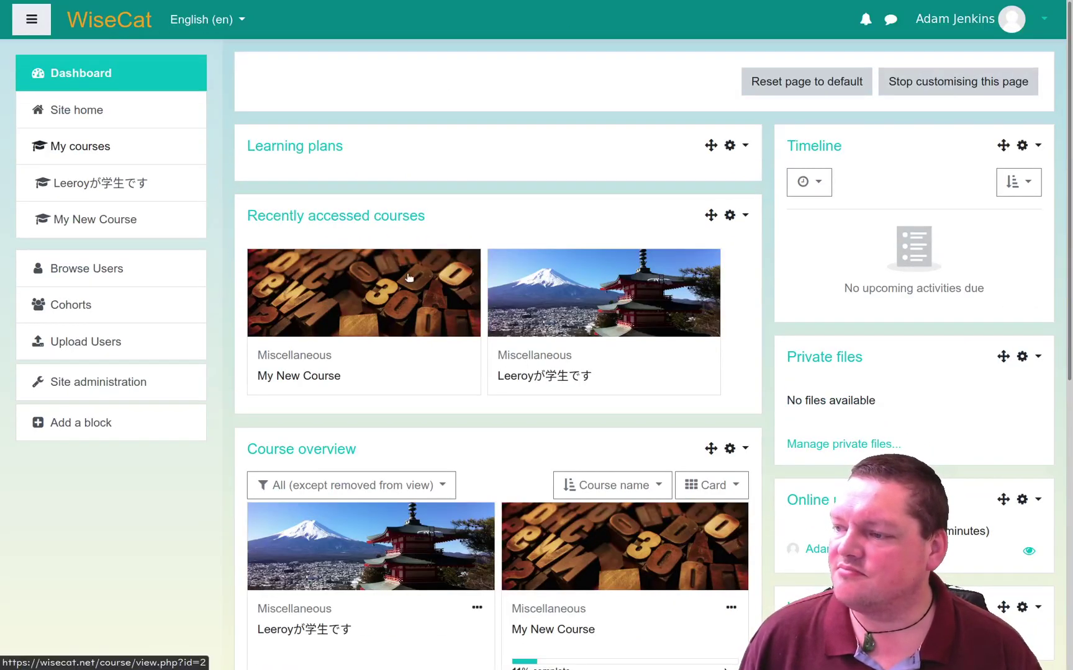
- Stop customising the dashboard page and close the empty new browser tab
{"action": "left_click", "coordinate": [905, 93]}
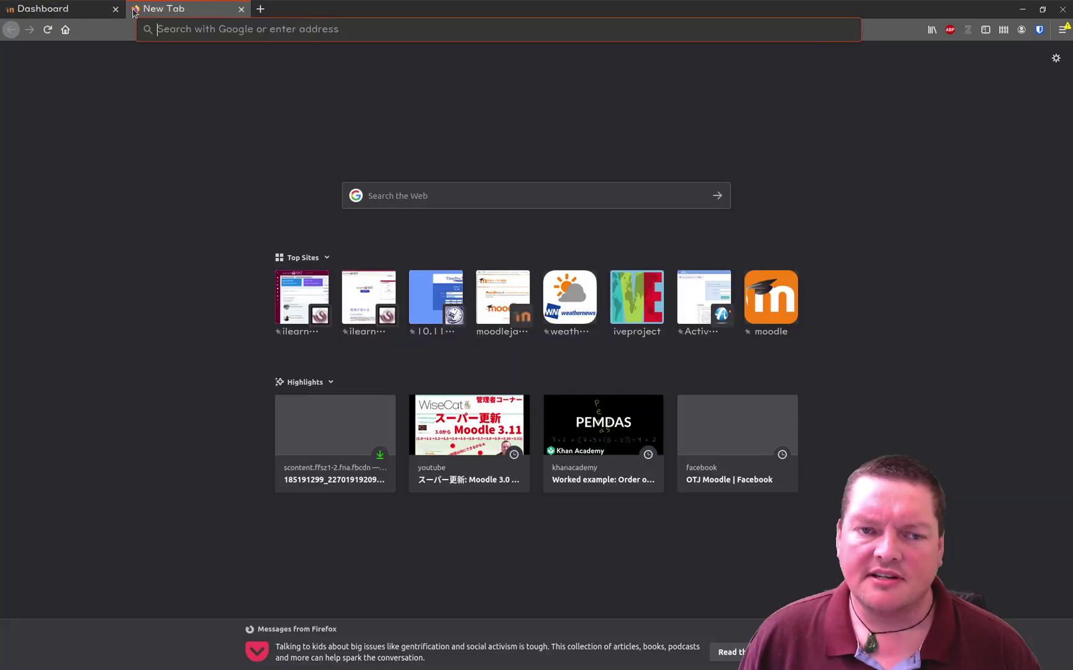
{"action": "left_click", "coordinate": [135, 9]}
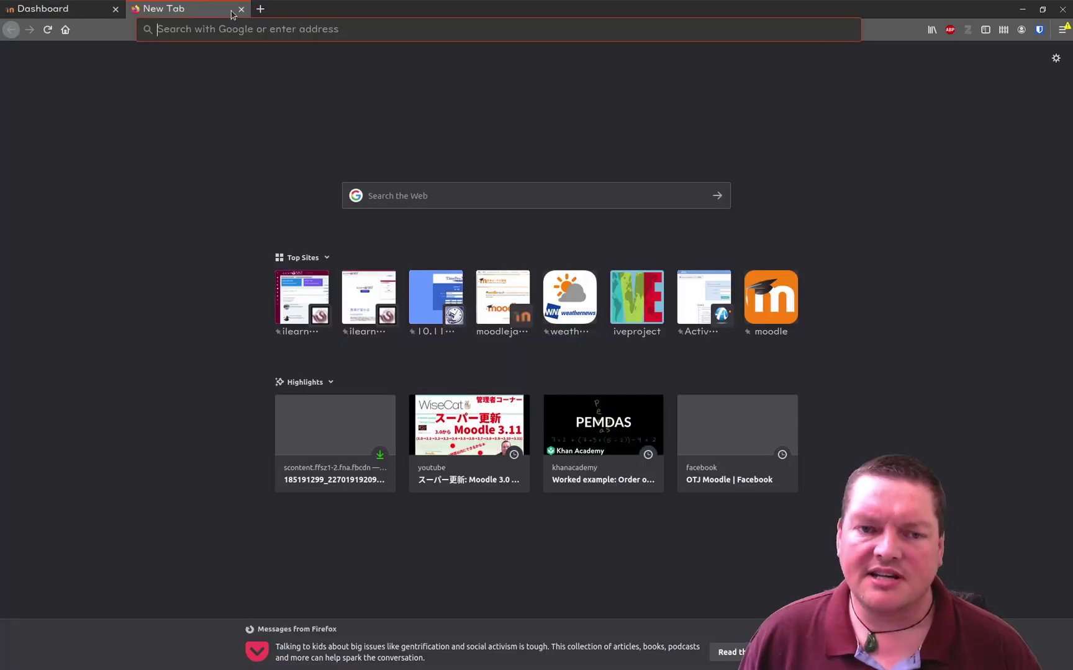
{"action": "left_click", "coordinate": [241, 9]}
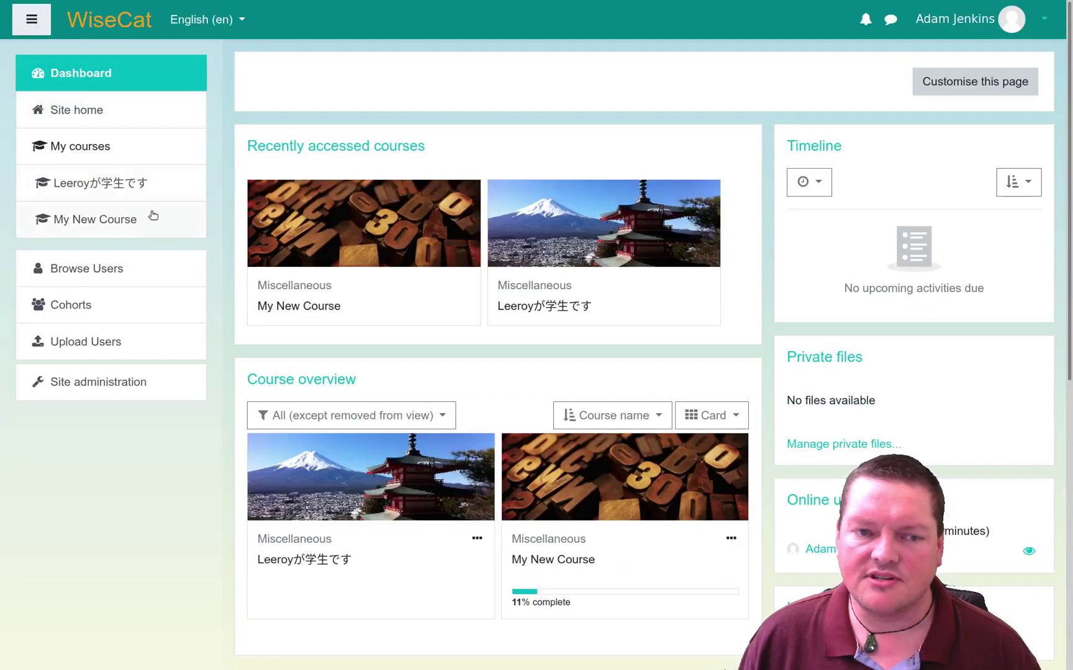
- Open the URL activity module's plugin settings in Site administration
{"action": "left_click", "coordinate": [91, 384]}
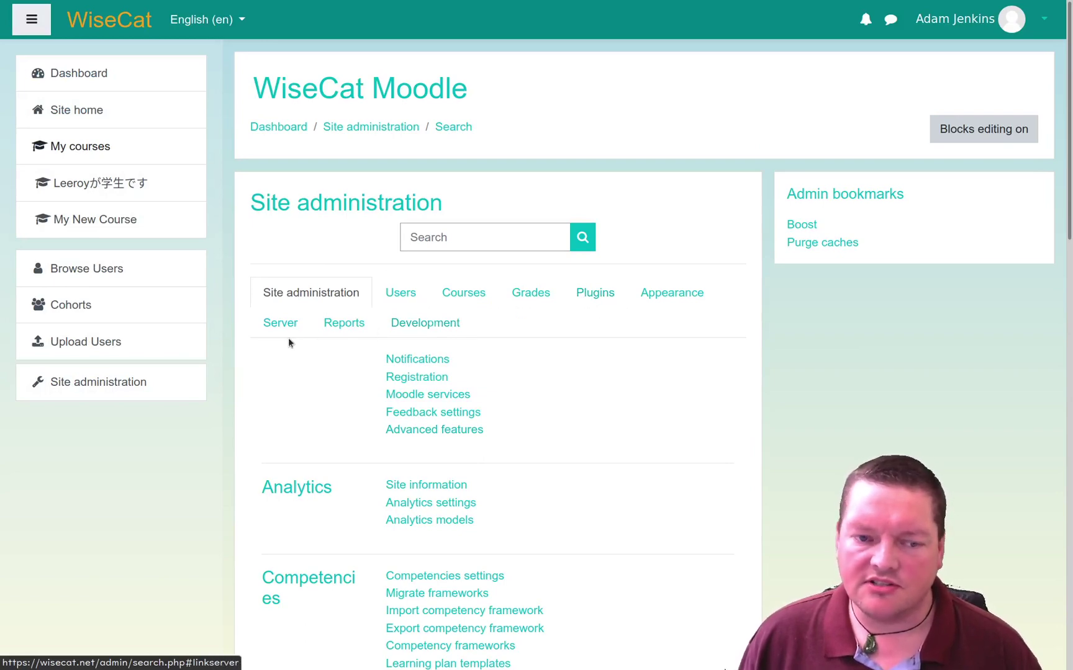
{"action": "left_click", "coordinate": [590, 293]}
{"action": "scroll", "coordinate": [554, 347], "scroll_direction": "down", "scroll_amount": 5}
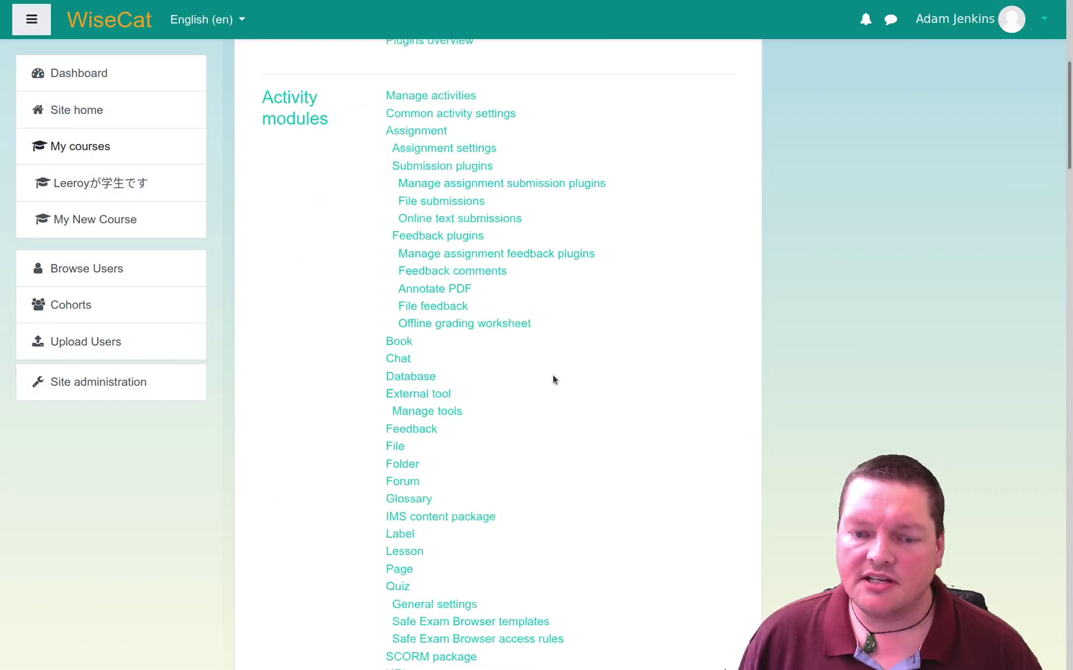
{"action": "scroll", "coordinate": [553, 380], "scroll_direction": "down", "scroll_amount": 1}
{"action": "scroll", "coordinate": [552, 380], "scroll_direction": "down", "scroll_amount": 3}
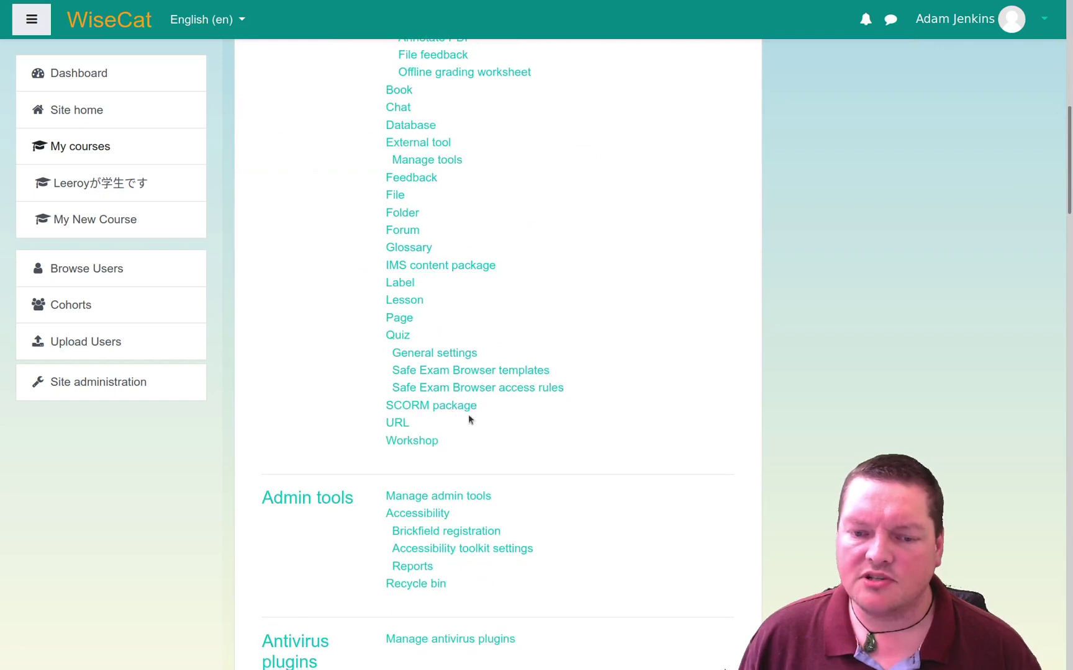
{"action": "left_click", "coordinate": [396, 424]}
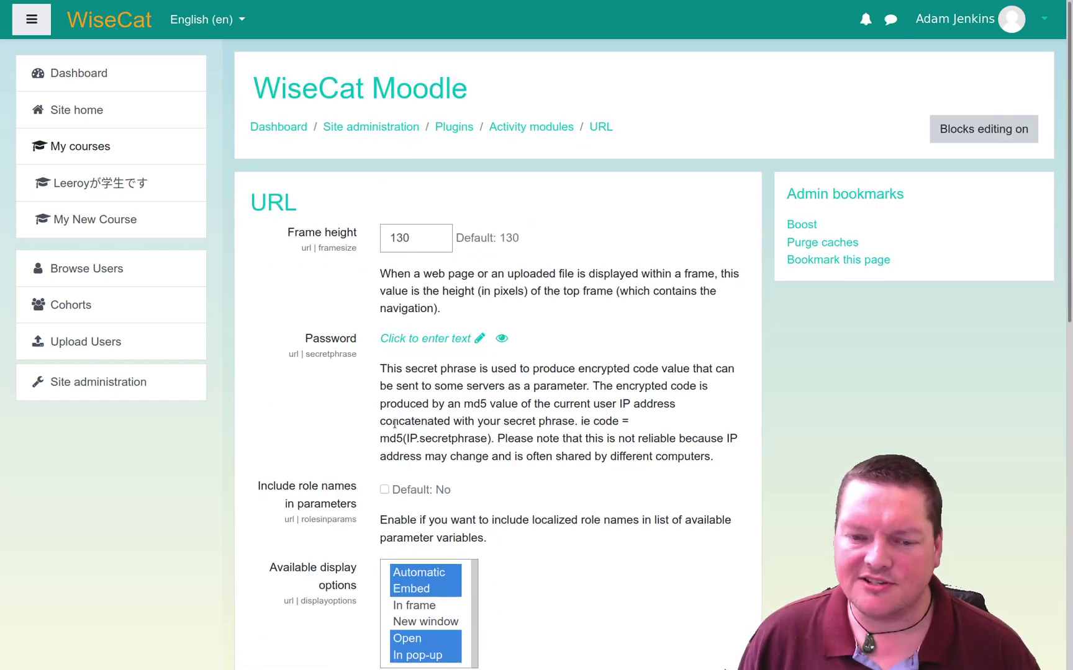
{"action": "left_click", "coordinate": [309, 233]}
{"action": "left_click", "coordinate": [292, 299]}
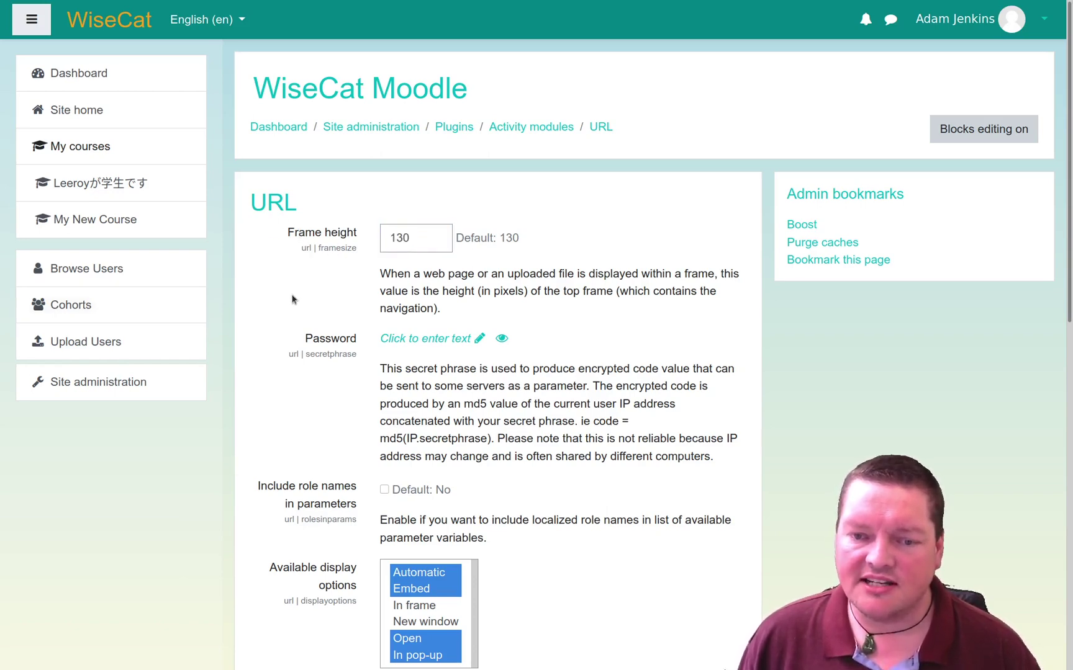
- In the URL module's available display options, add New window and remove In pop-up, keeping Automatic, Embed and Open
{"action": "scroll", "coordinate": [292, 299], "scroll_direction": "down", "scroll_amount": 5}
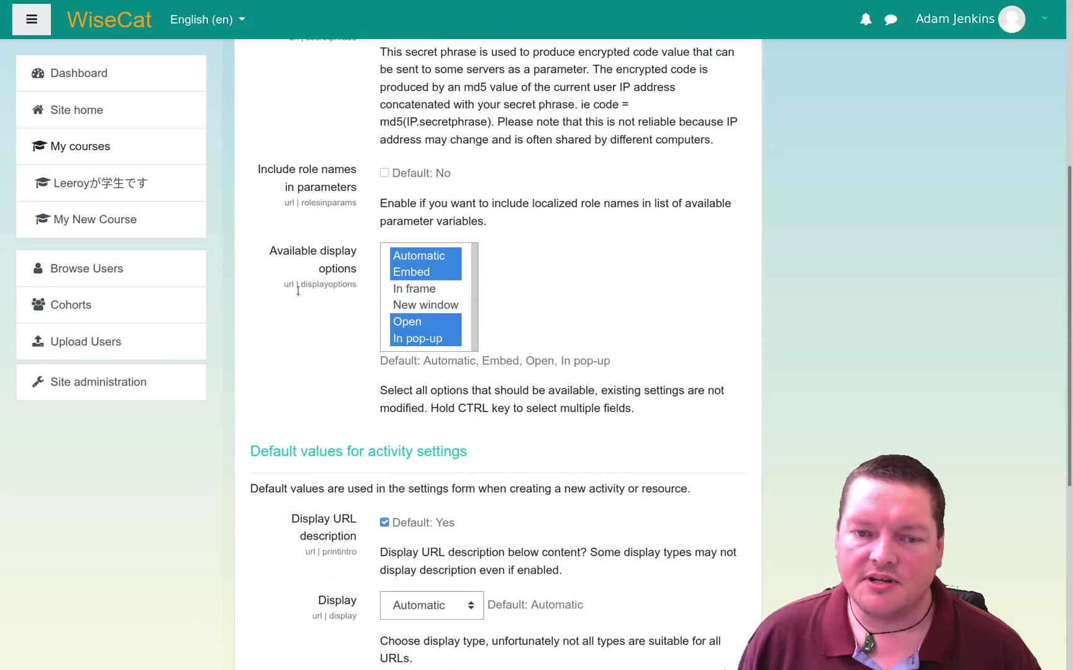
{"action": "left_click", "coordinate": [411, 273], "text": "ctrl"}
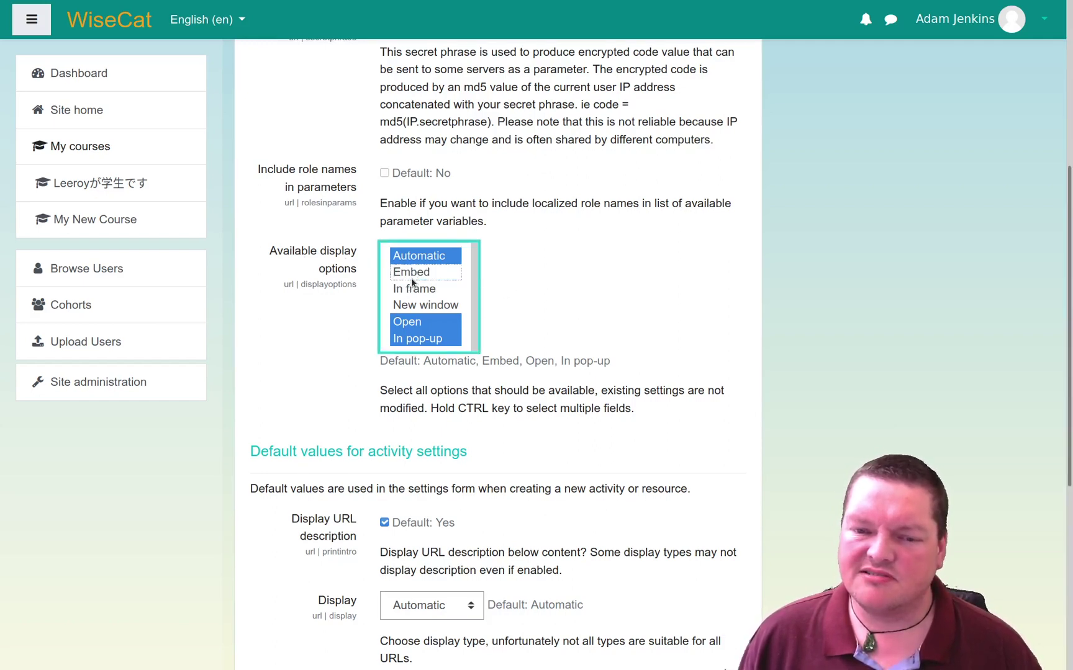
{"action": "left_click", "coordinate": [414, 273], "text": "ctrl"}
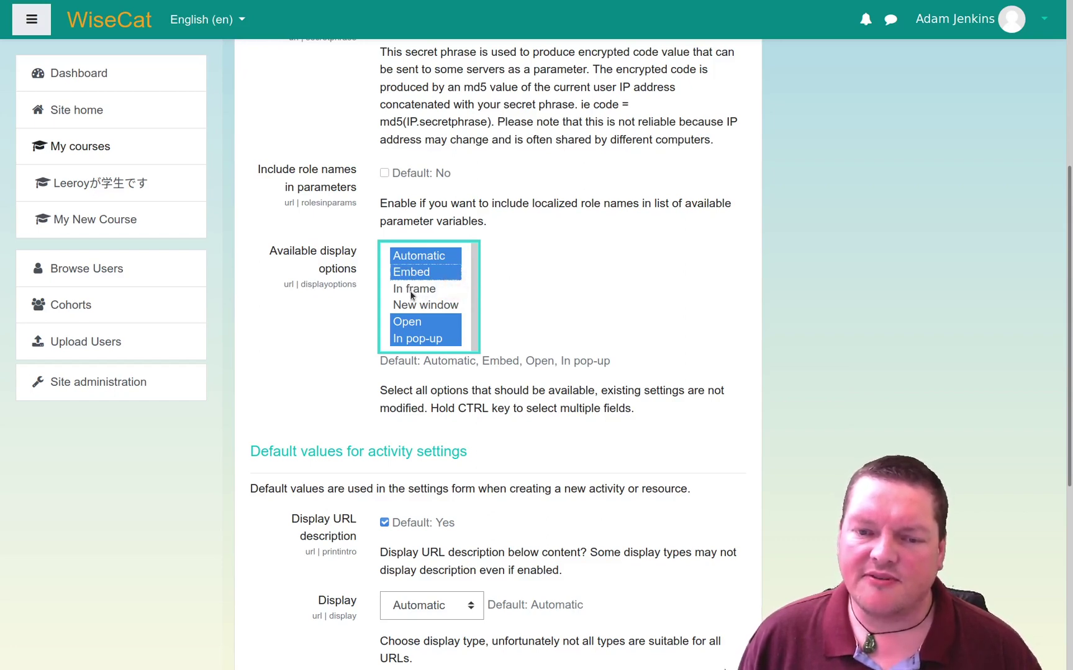
{"action": "left_click", "coordinate": [425, 304], "text": "ctrl"}
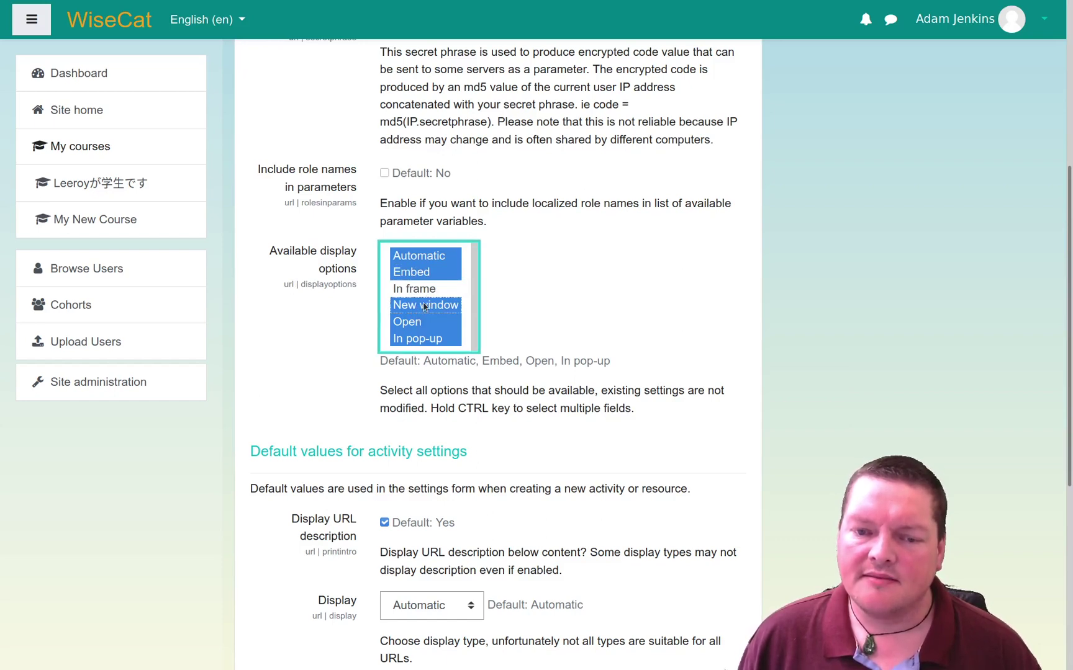
{"action": "left_click", "coordinate": [421, 339], "text": "ctrl"}
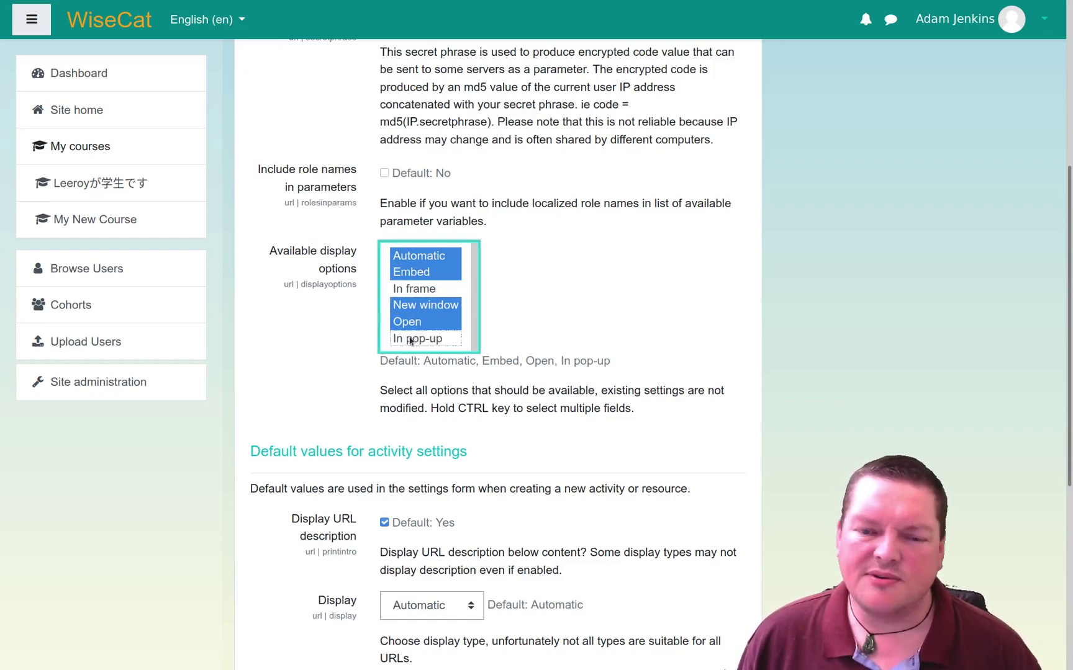
{"action": "left_click", "coordinate": [469, 329]}
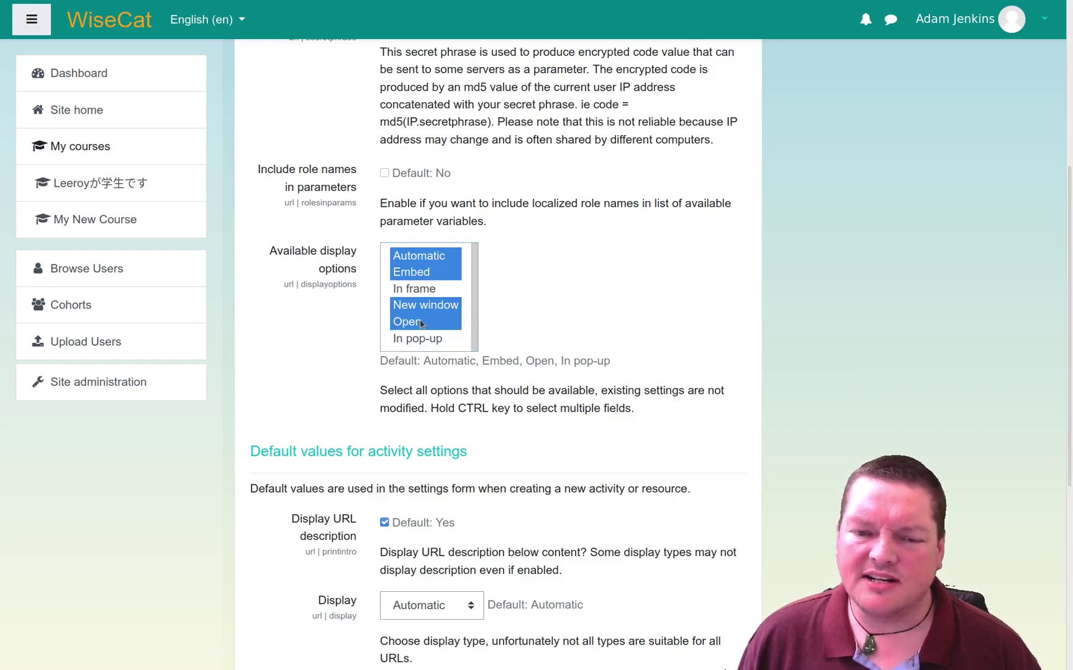
{"action": "left_click", "coordinate": [418, 321]}
- Set the default Display for new URL resources to New window
{"action": "scroll", "coordinate": [452, 328], "scroll_direction": "down", "scroll_amount": 2}
{"action": "scroll", "coordinate": [452, 329], "scroll_direction": "up", "scroll_amount": 1}
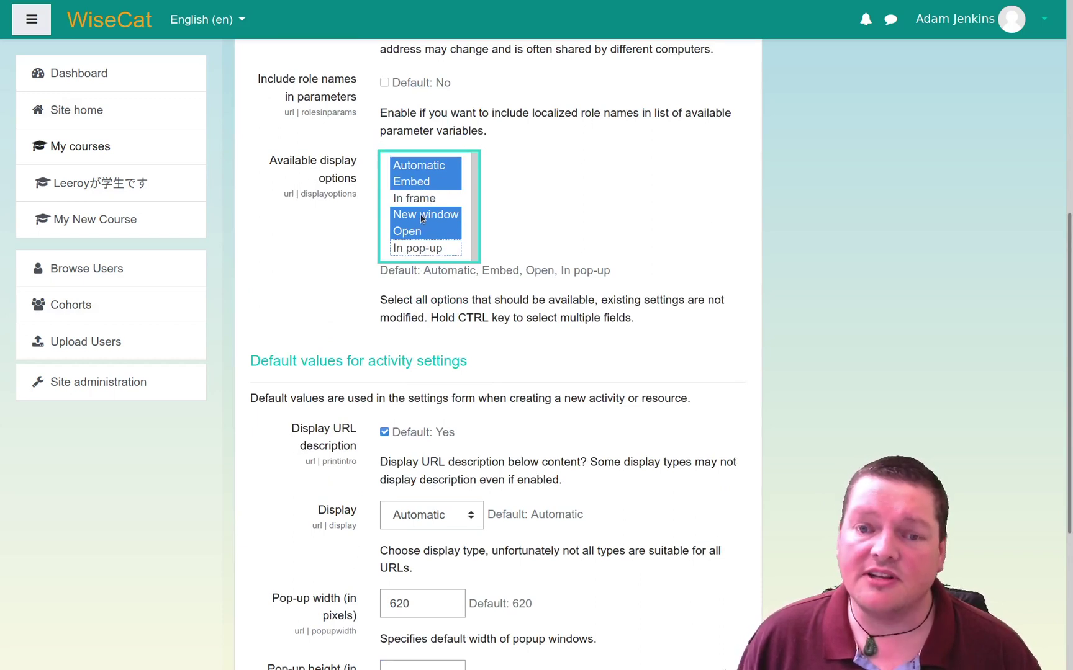
{"action": "scroll", "coordinate": [322, 382], "scroll_direction": "down", "scroll_amount": 2}
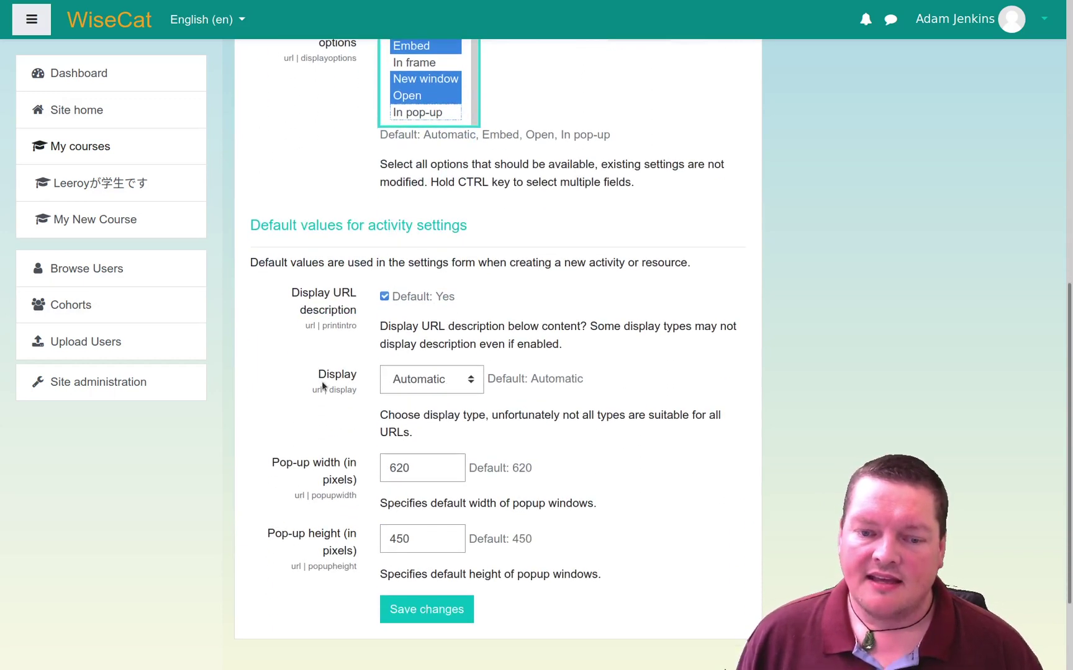
{"action": "left_click", "coordinate": [448, 378]}
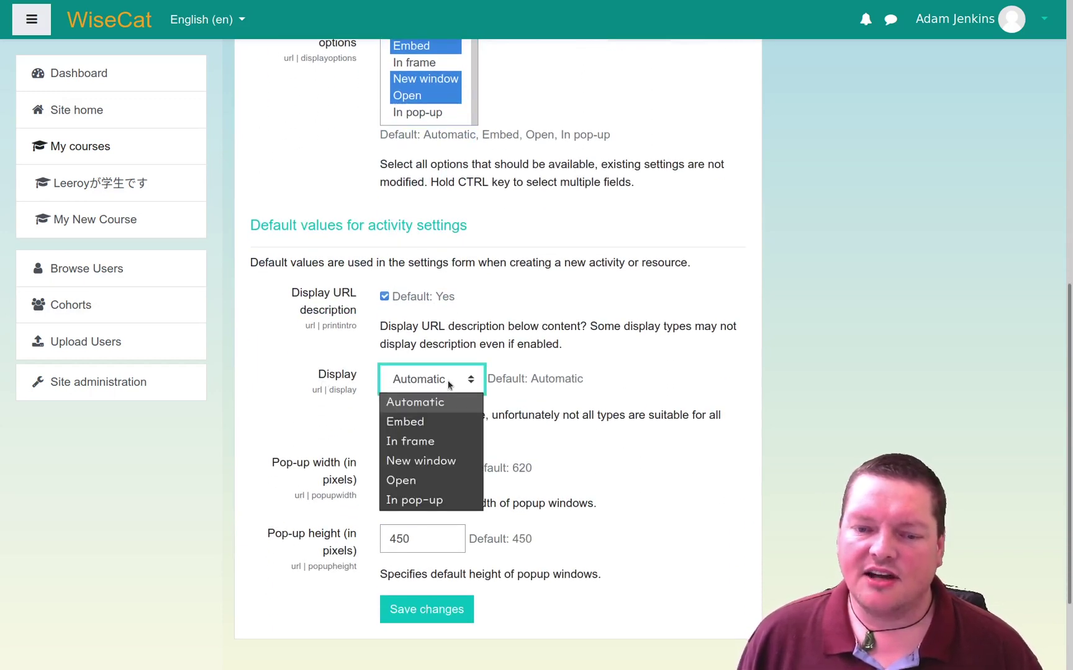
{"action": "left_click", "coordinate": [445, 466]}
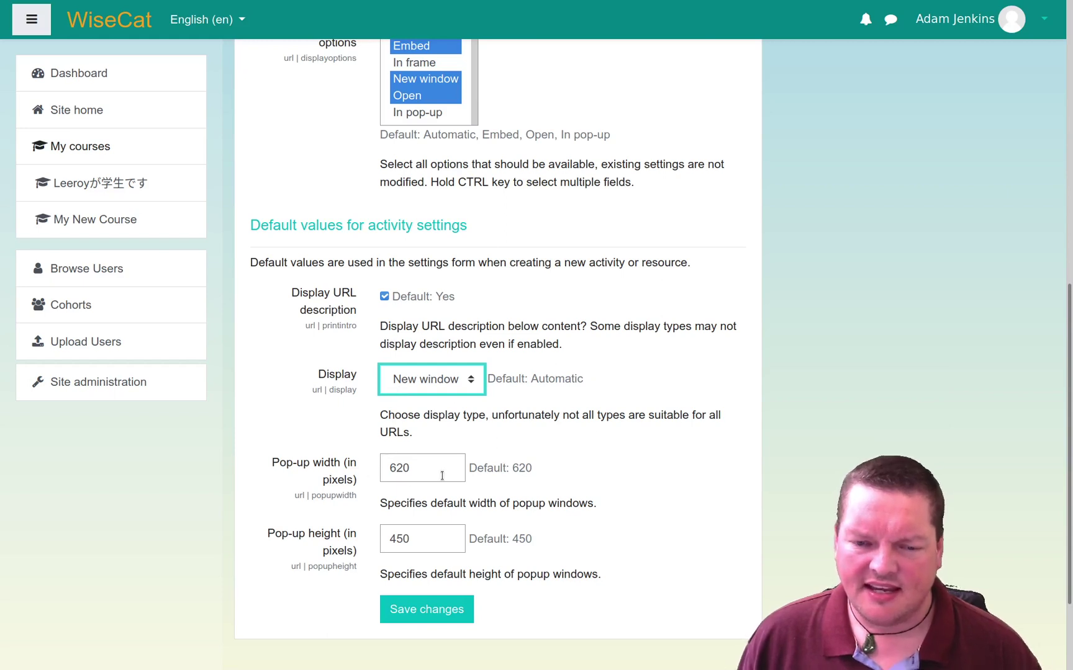
- Set the default pop-up width to 1240 pixels and height to 900 pixels, and save the URL module settings
{"action": "scroll", "coordinate": [282, 479], "scroll_direction": "down", "scroll_amount": 3}
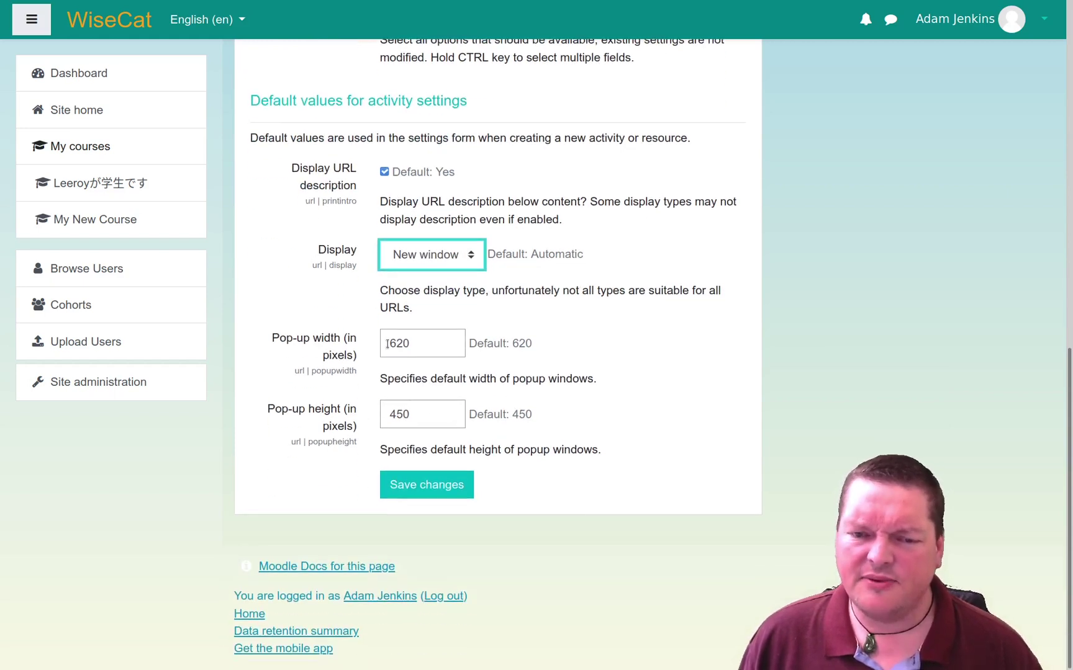
{"action": "double_click", "coordinate": [427, 342]}
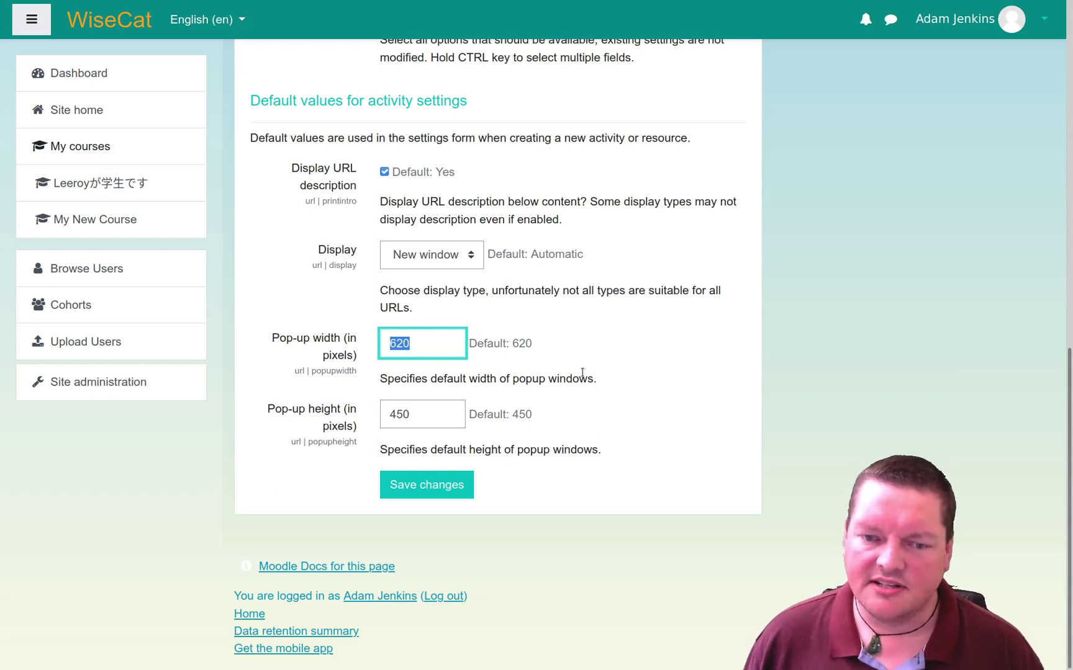
{"action": "type", "text": "1240"}
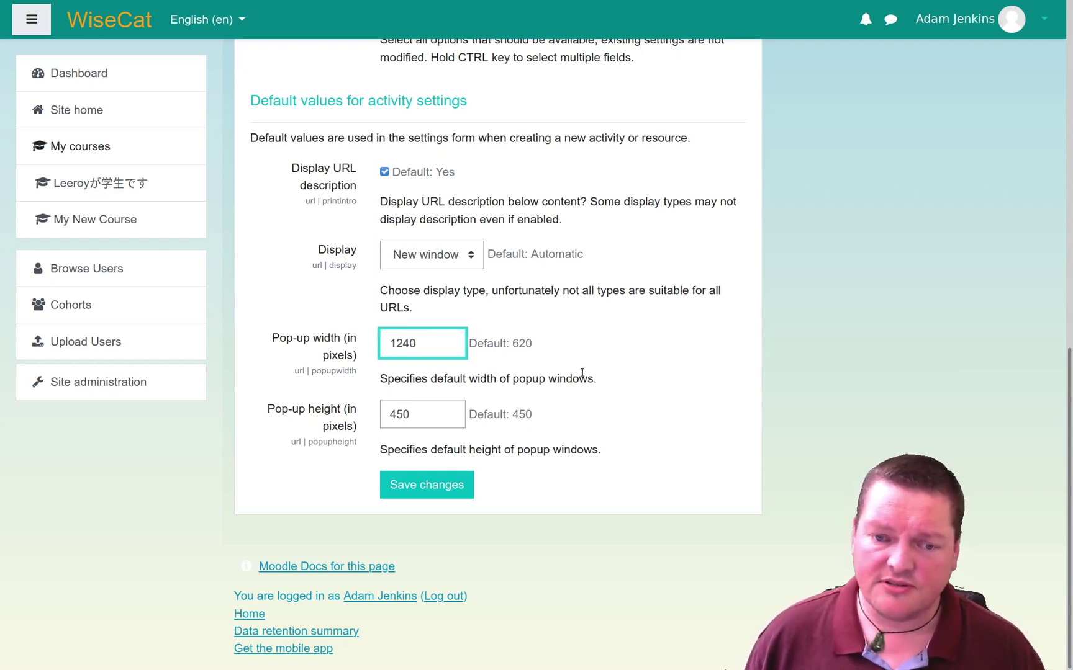
{"action": "key", "text": "Tab"}
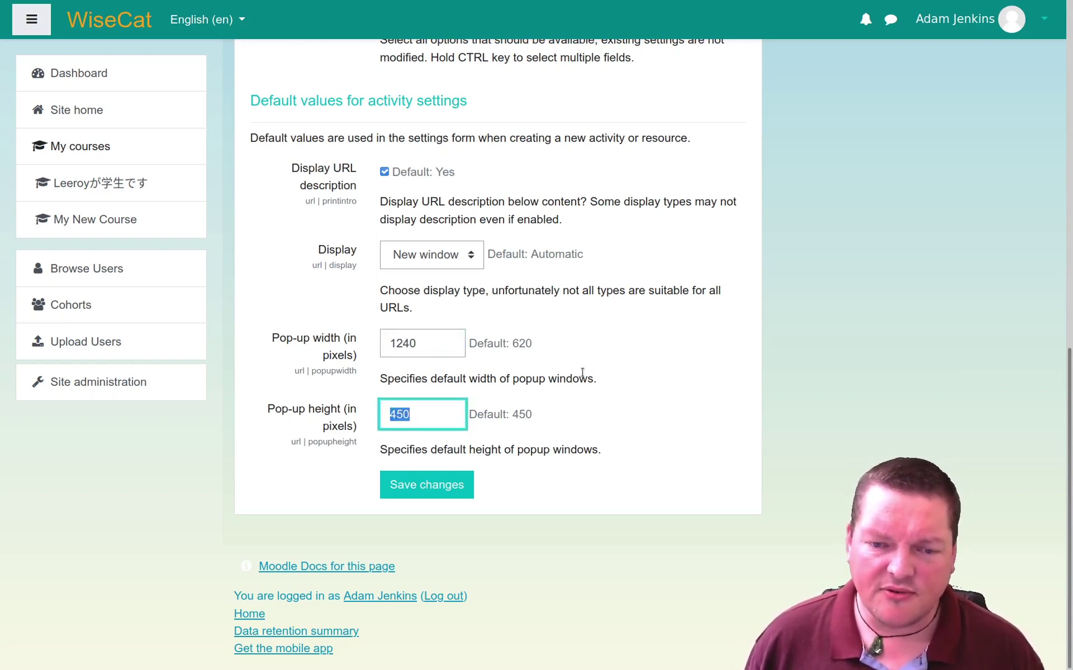
{"action": "type", "text": "900"}
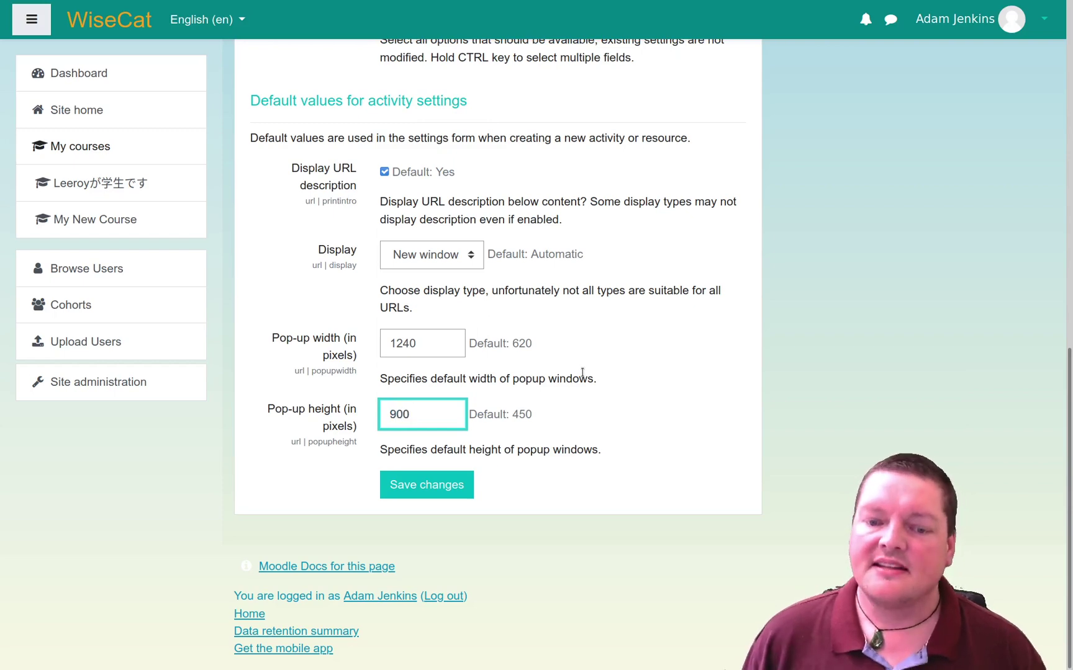
{"action": "left_click", "coordinate": [452, 492]}
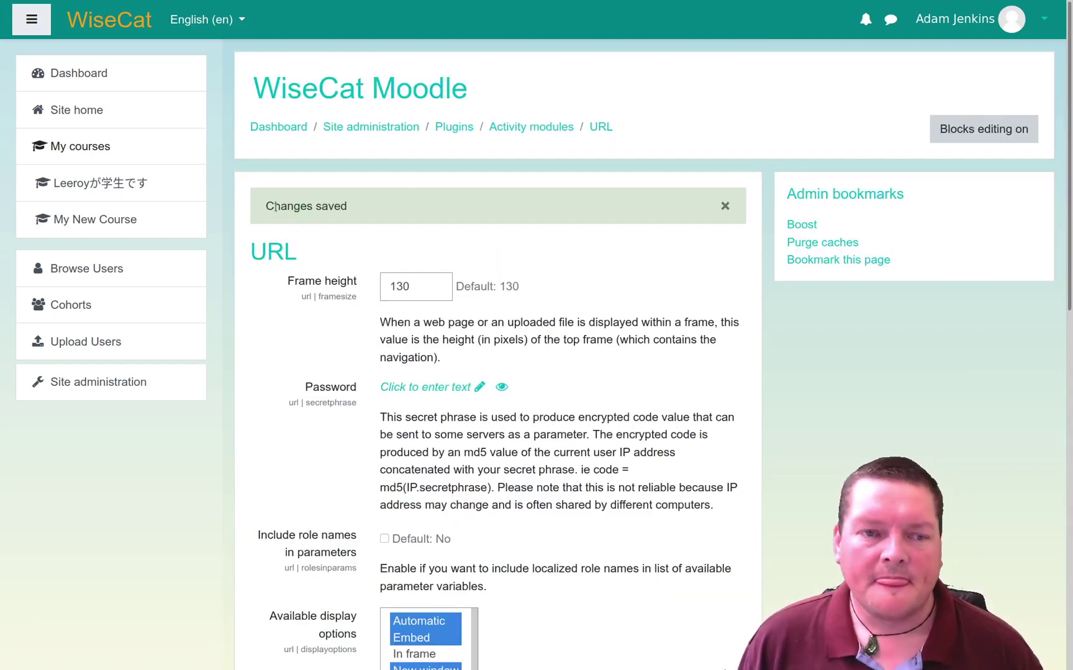
- Go to My New Course from the dashboard and open its Wisecat URL resource
{"action": "left_click", "coordinate": [137, 80]}
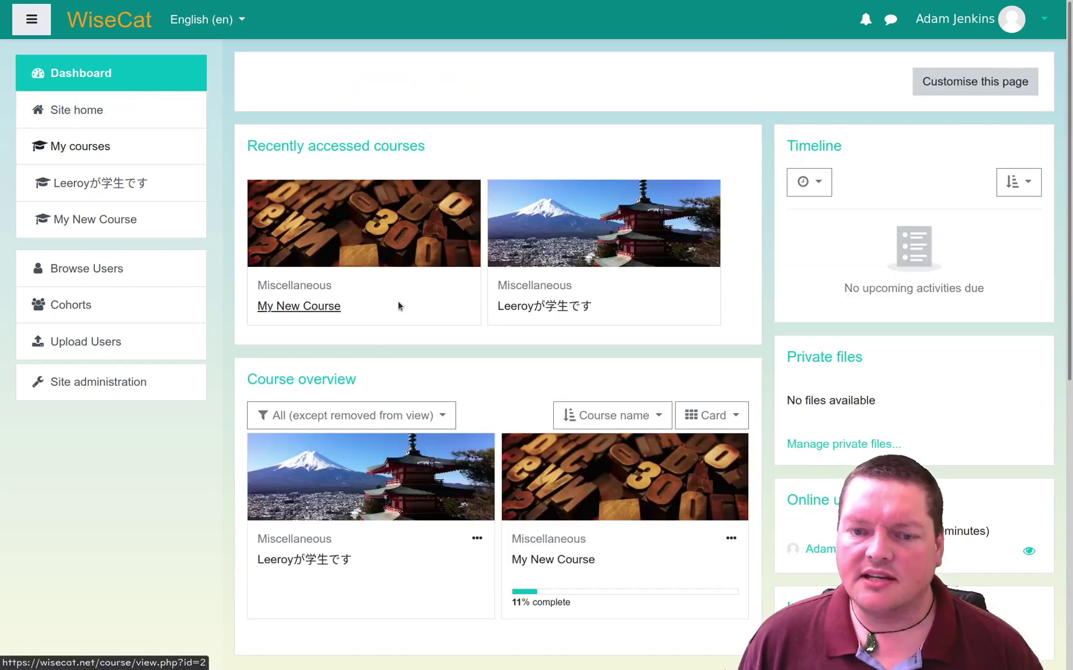
{"action": "left_click", "coordinate": [405, 238]}
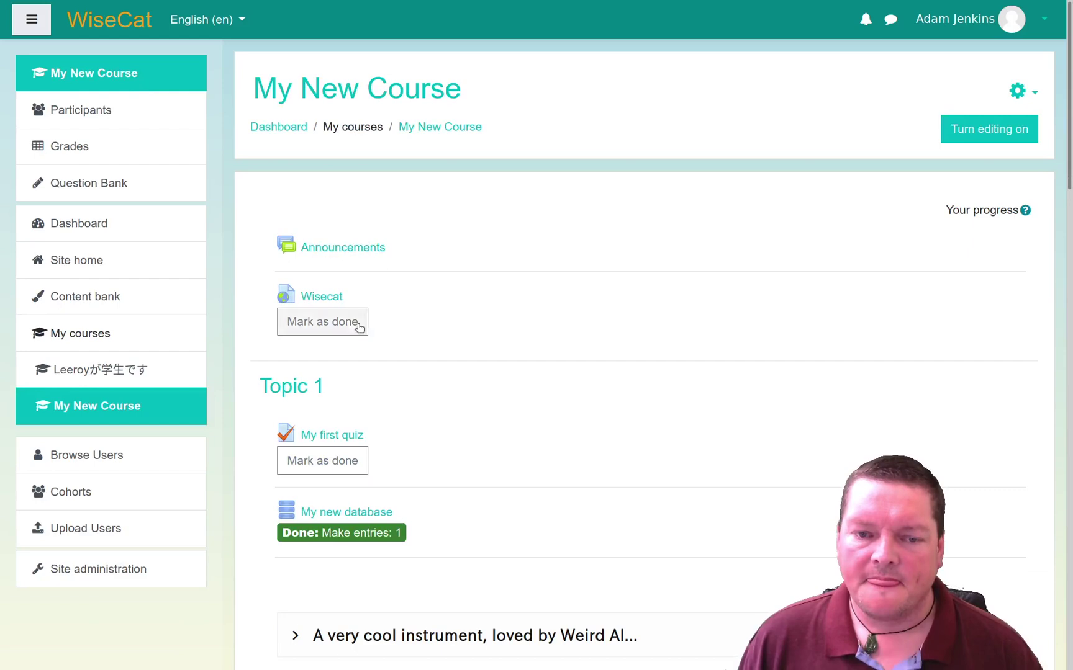
{"action": "left_click", "coordinate": [322, 298]}
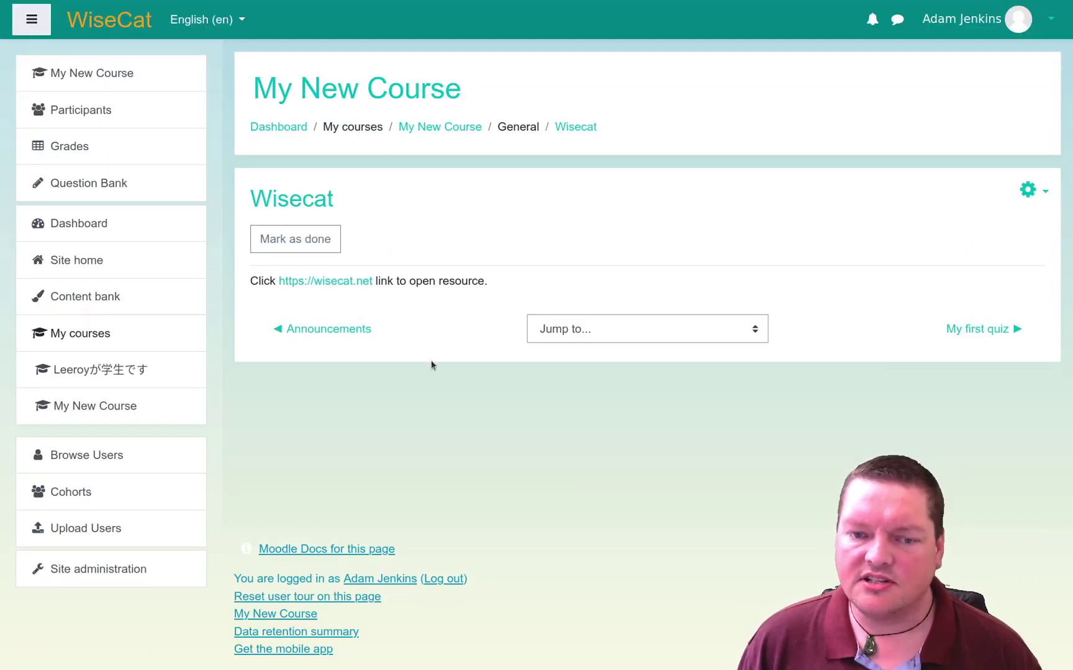
- Edit the Wisecat resource's settings to use the New window display, and save and return to the course
{"action": "left_click", "coordinate": [1029, 189]}
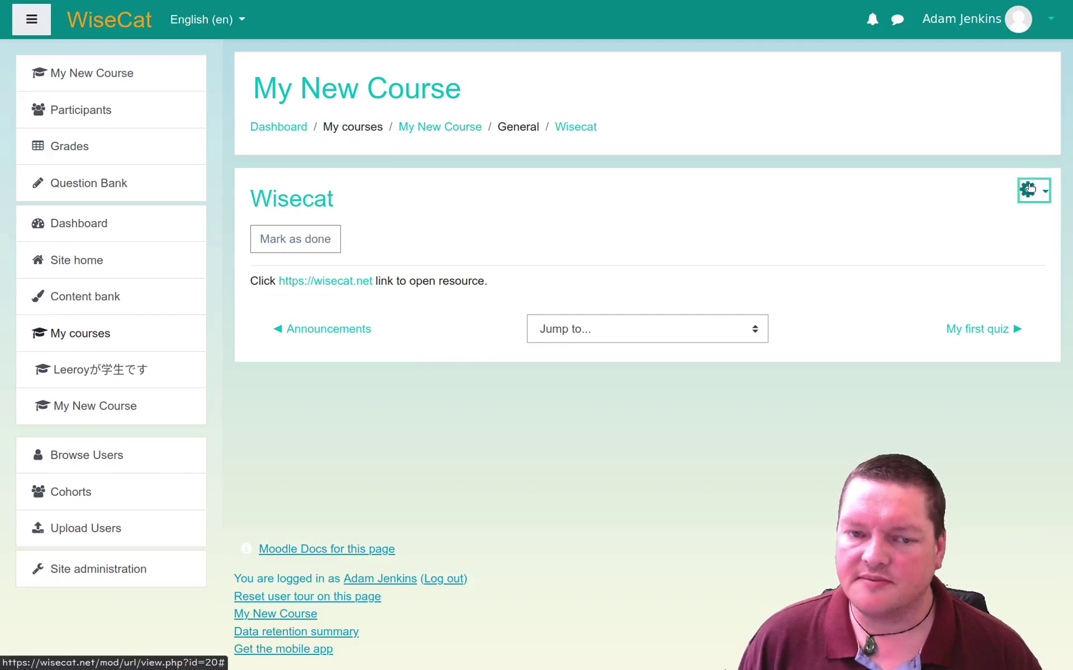
{"action": "left_click", "coordinate": [886, 221]}
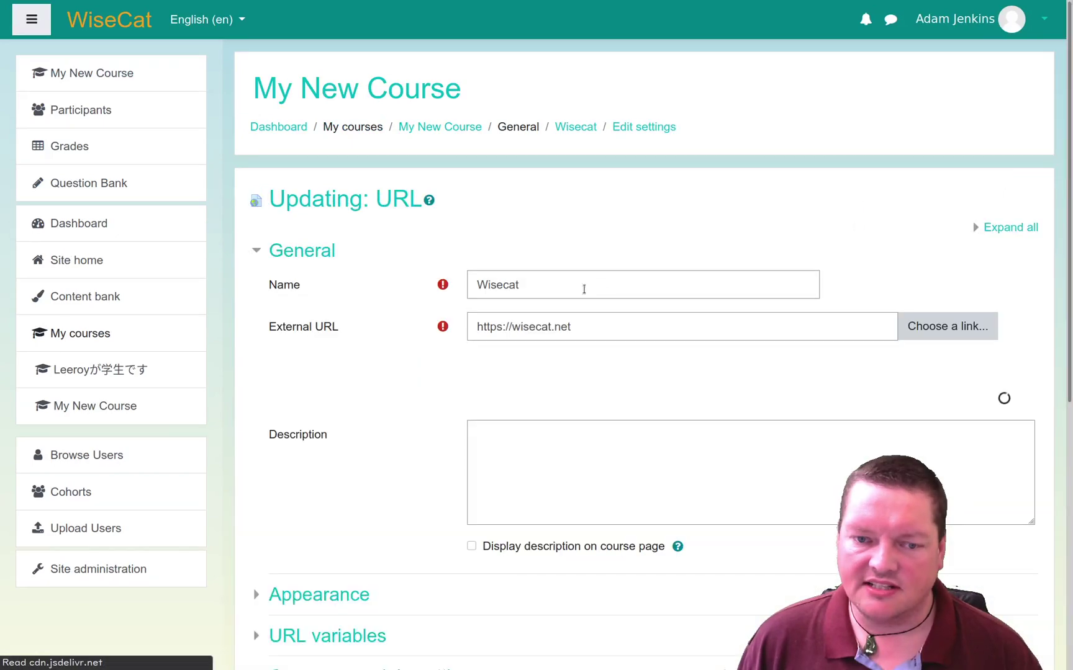
{"action": "scroll", "coordinate": [318, 305], "scroll_direction": "down", "scroll_amount": 5}
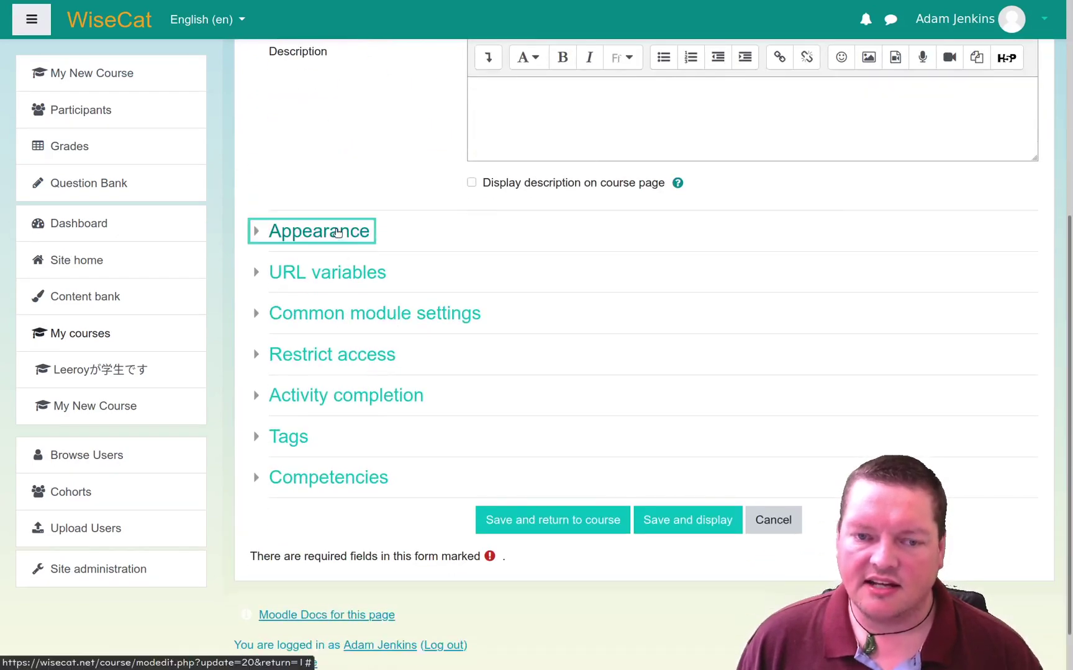
{"action": "left_click", "coordinate": [318, 231]}
{"action": "left_click", "coordinate": [536, 268]}
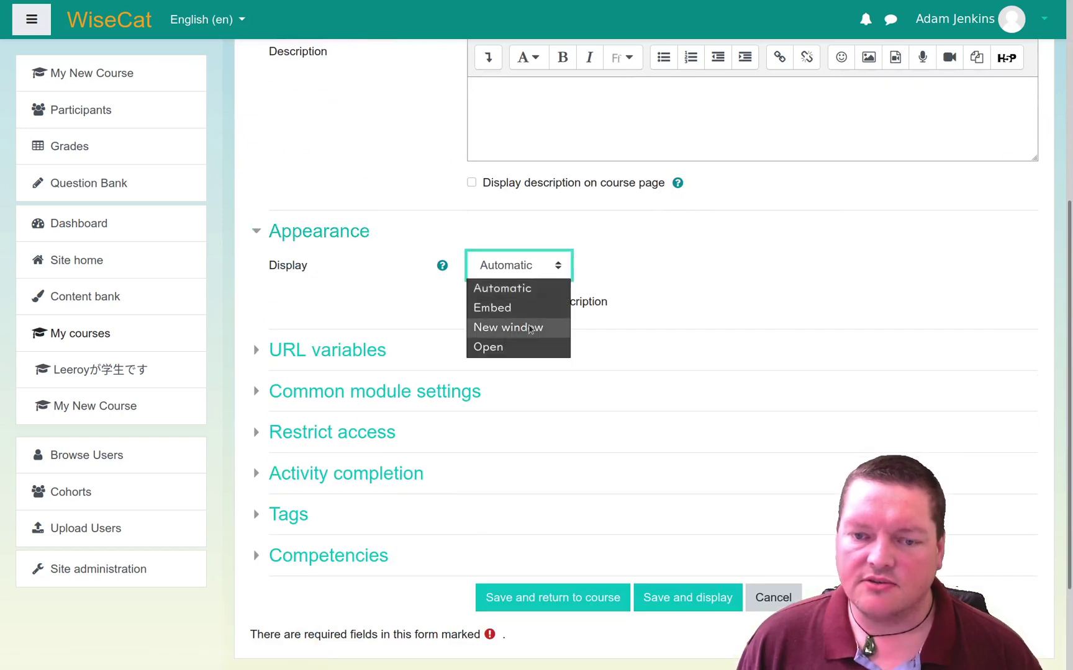
{"action": "left_click", "coordinate": [529, 327]}
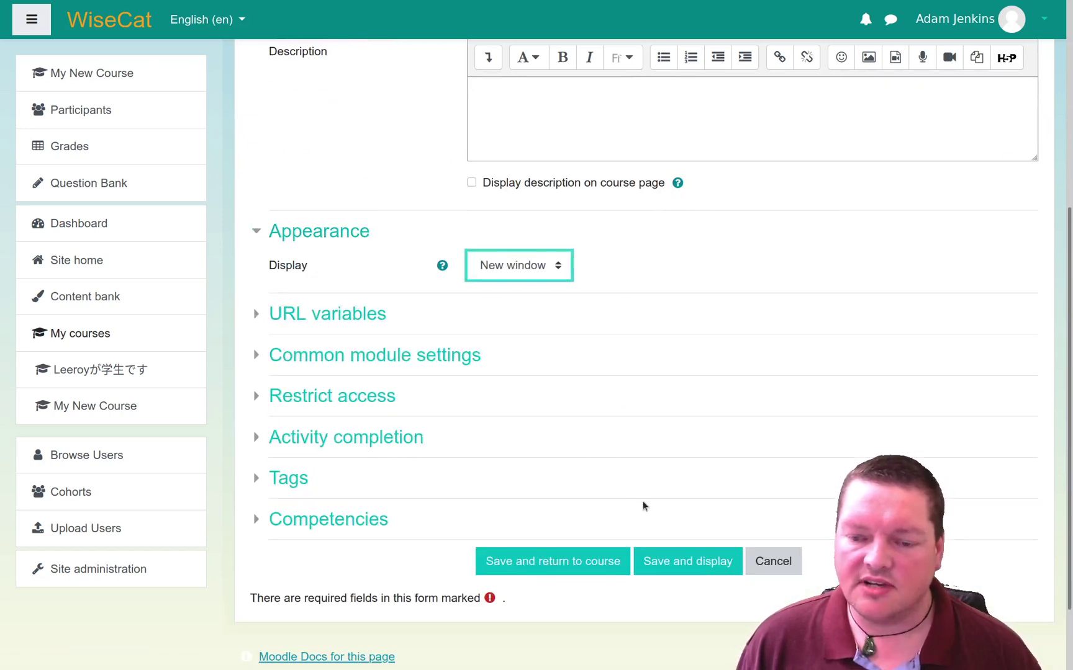
{"action": "left_click", "coordinate": [584, 562]}
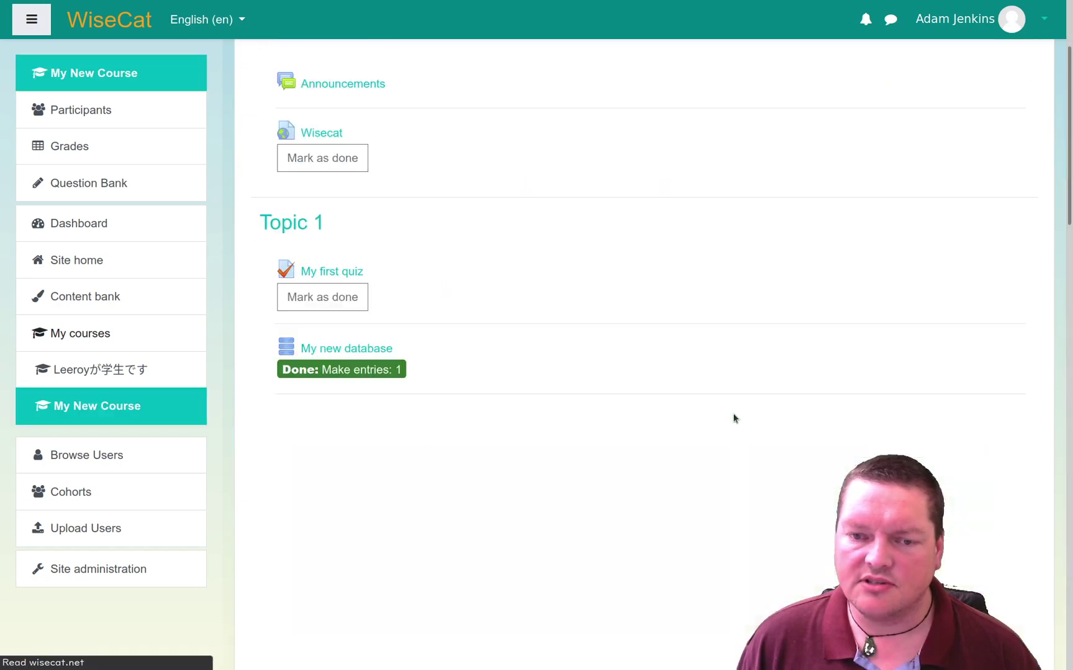
- Turn course editing on, start adding a URL resource, check its preset Display under Appearance, and cancel the form
{"action": "scroll", "coordinate": [569, 350], "scroll_direction": "up", "scroll_amount": 3}
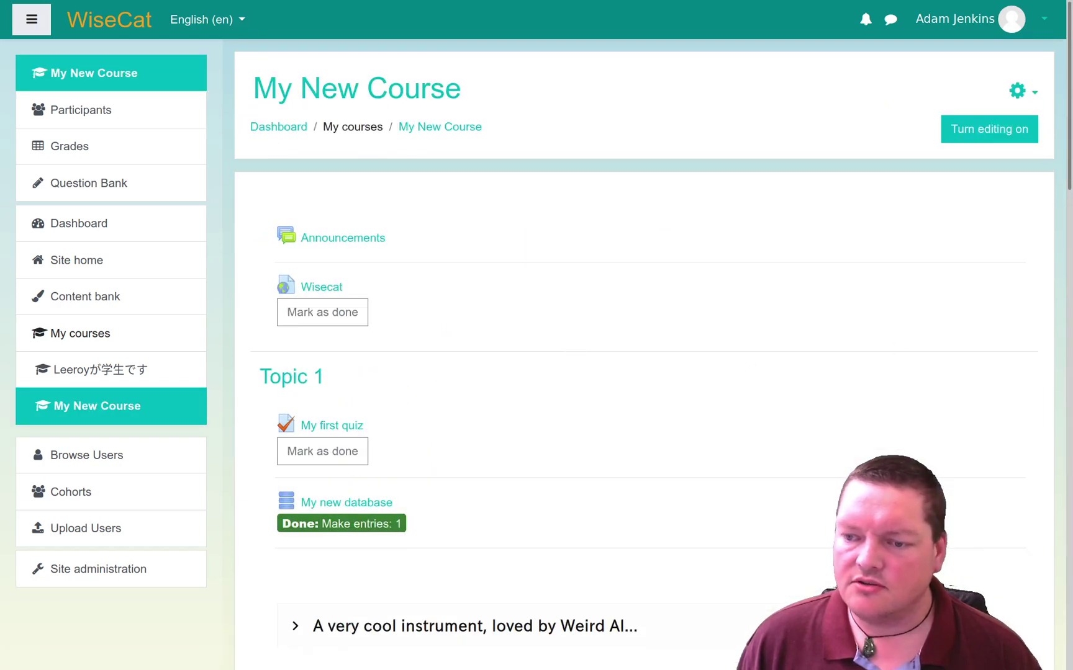
{"action": "left_click", "coordinate": [972, 138]}
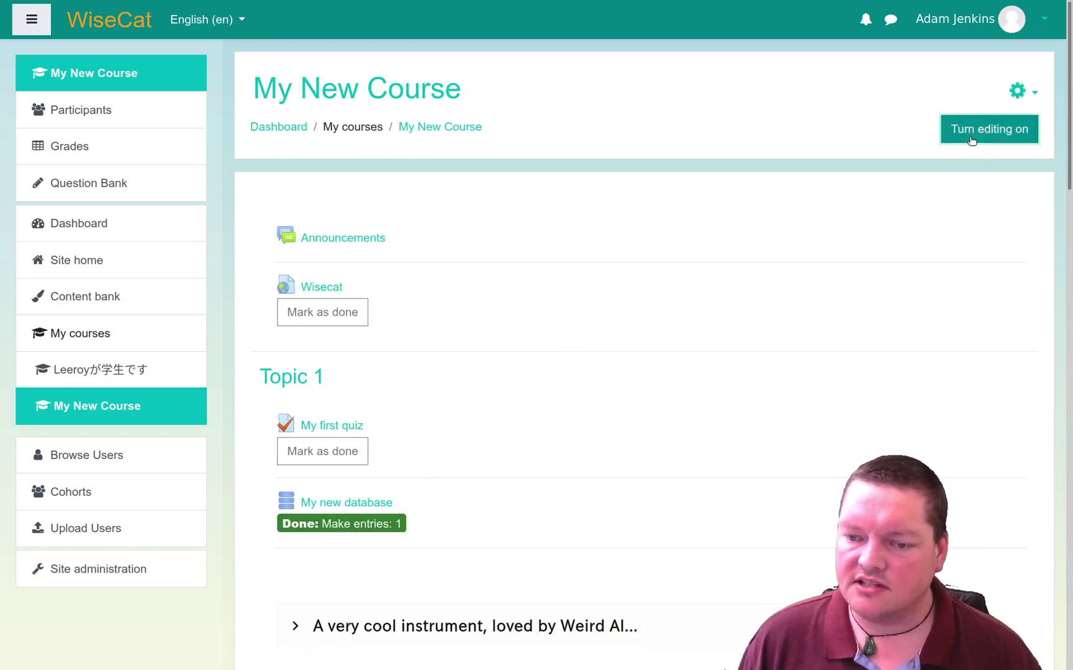
{"action": "left_click", "coordinate": [931, 382]}
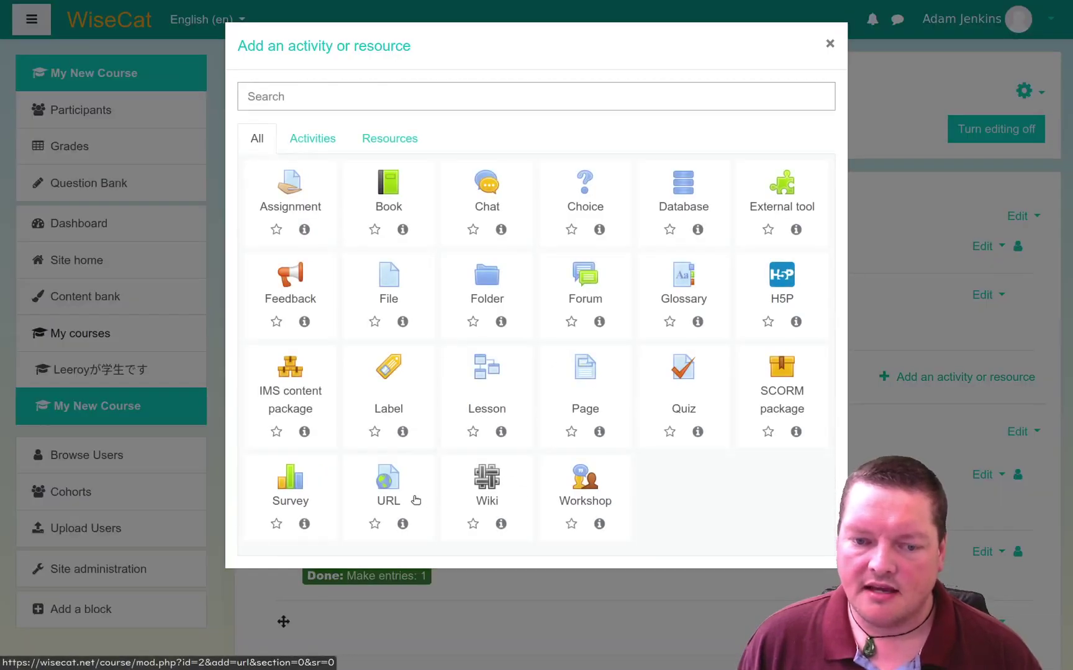
{"action": "left_click", "coordinate": [390, 494]}
{"action": "scroll", "coordinate": [460, 450], "scroll_direction": "down", "scroll_amount": 5}
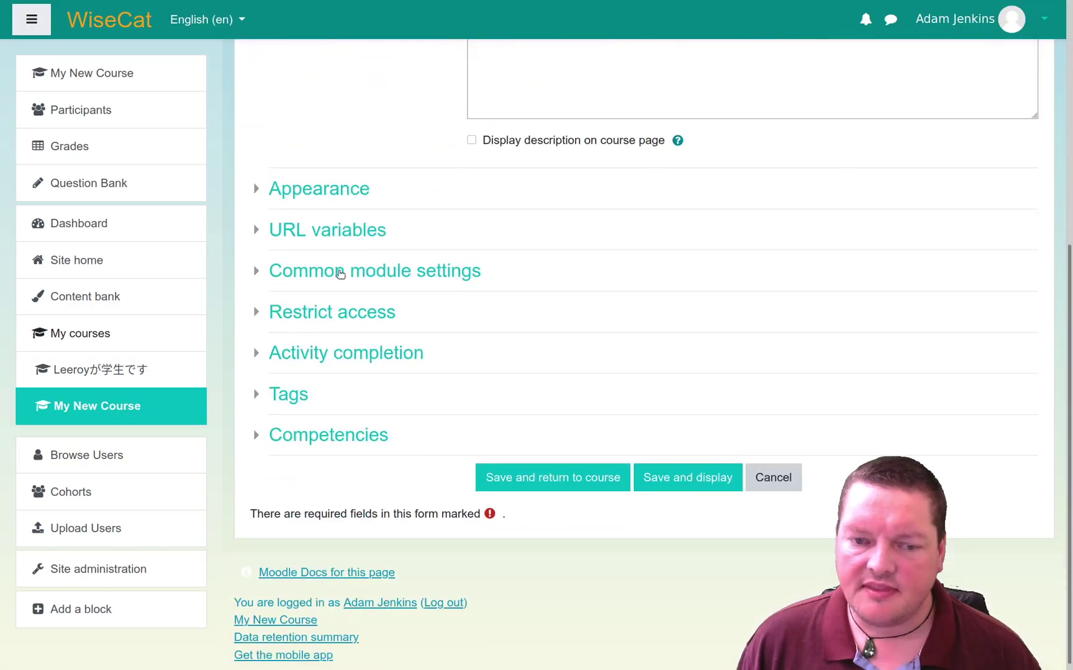
{"action": "left_click", "coordinate": [322, 191]}
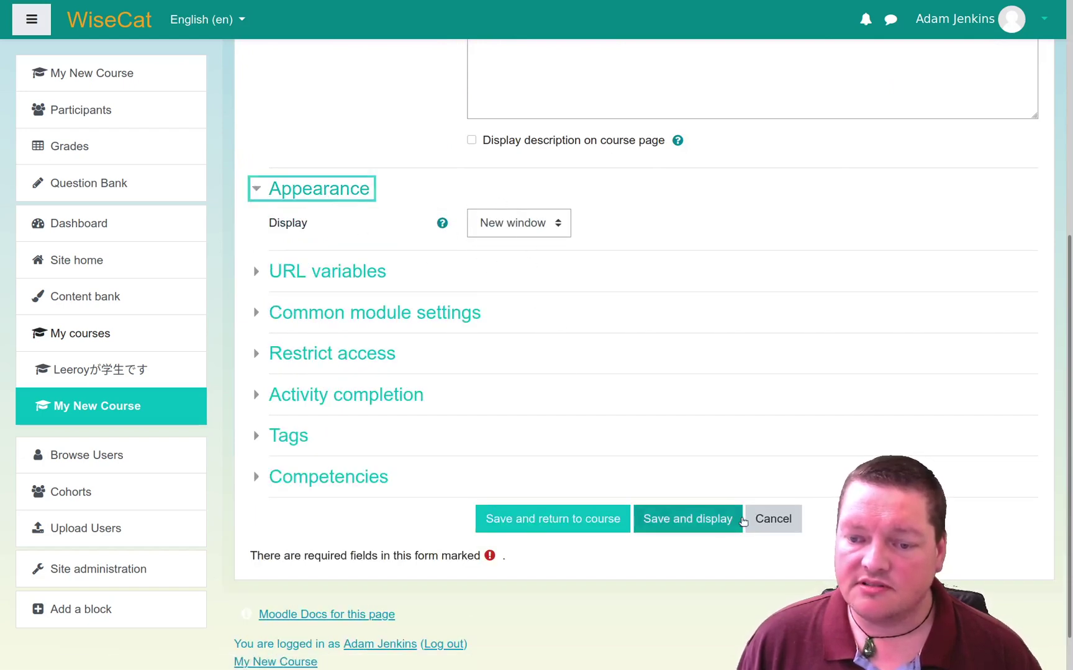
{"action": "left_click", "coordinate": [754, 519]}
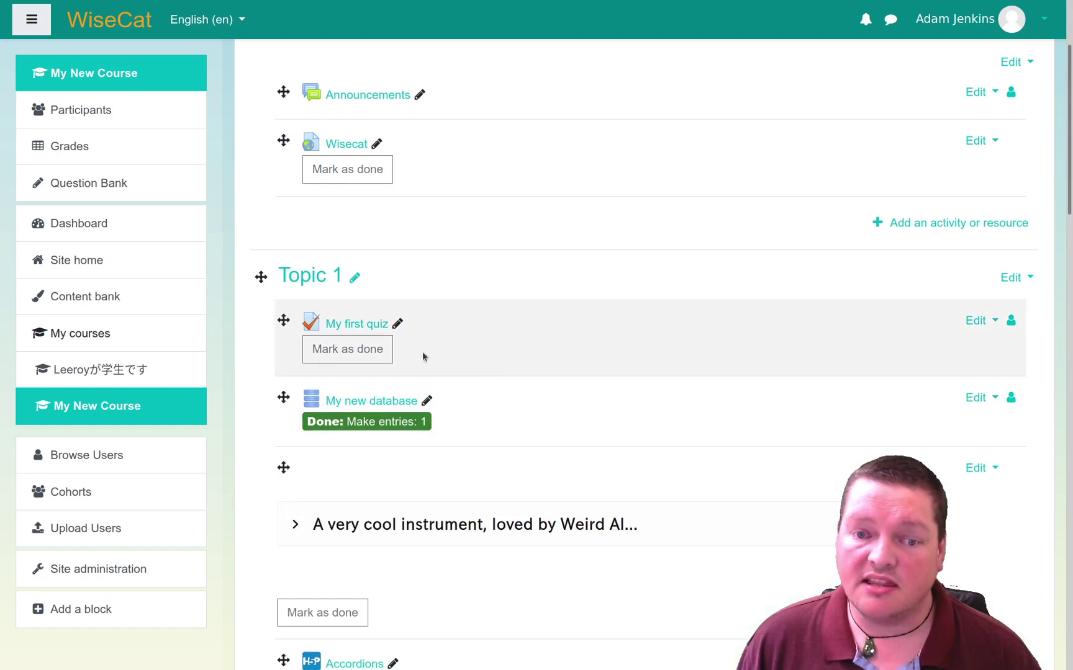
- Open the Wisecat resource from the course page to test its New window display, and restore the full-screen view
{"action": "scroll", "coordinate": [471, 348], "scroll_direction": "up", "scroll_amount": 3}
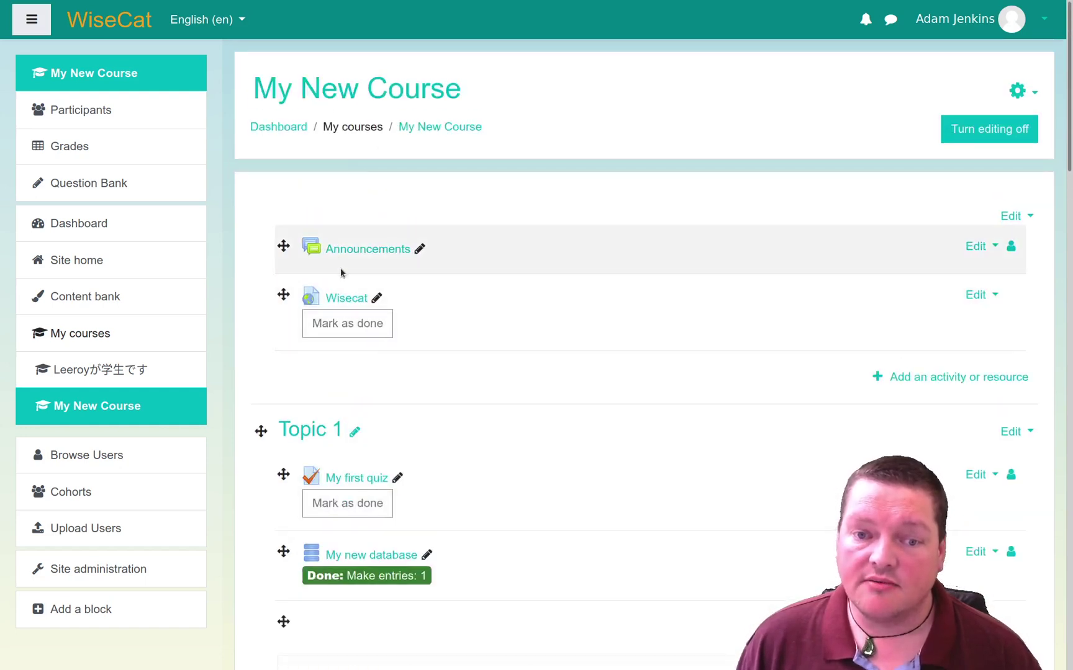
{"action": "left_click", "coordinate": [342, 299]}
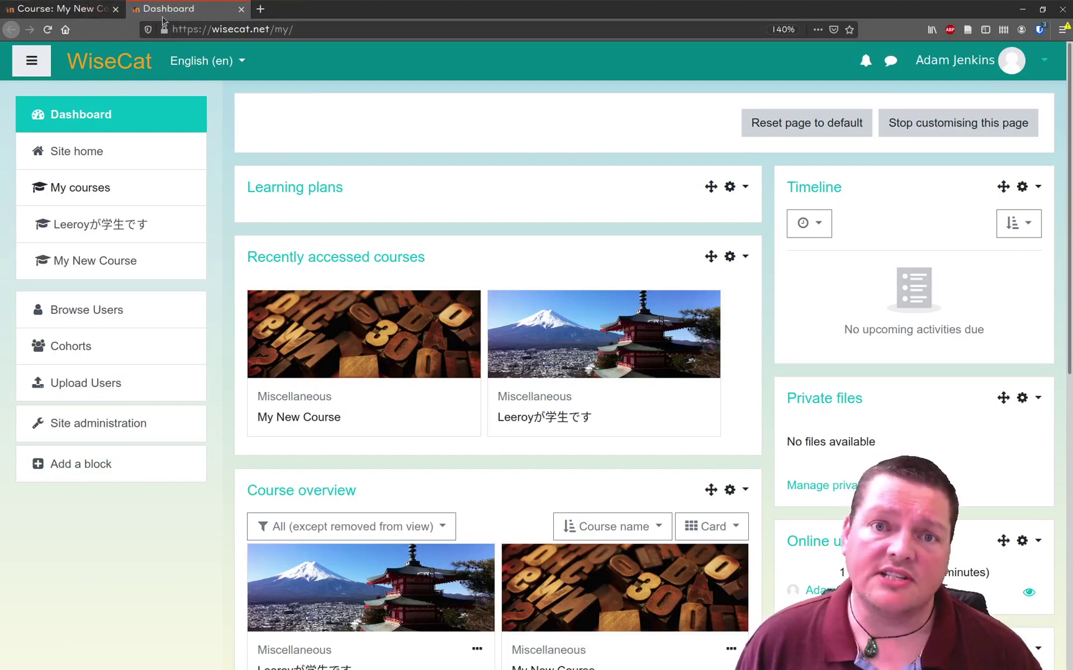
{"action": "key", "text": "F11"}
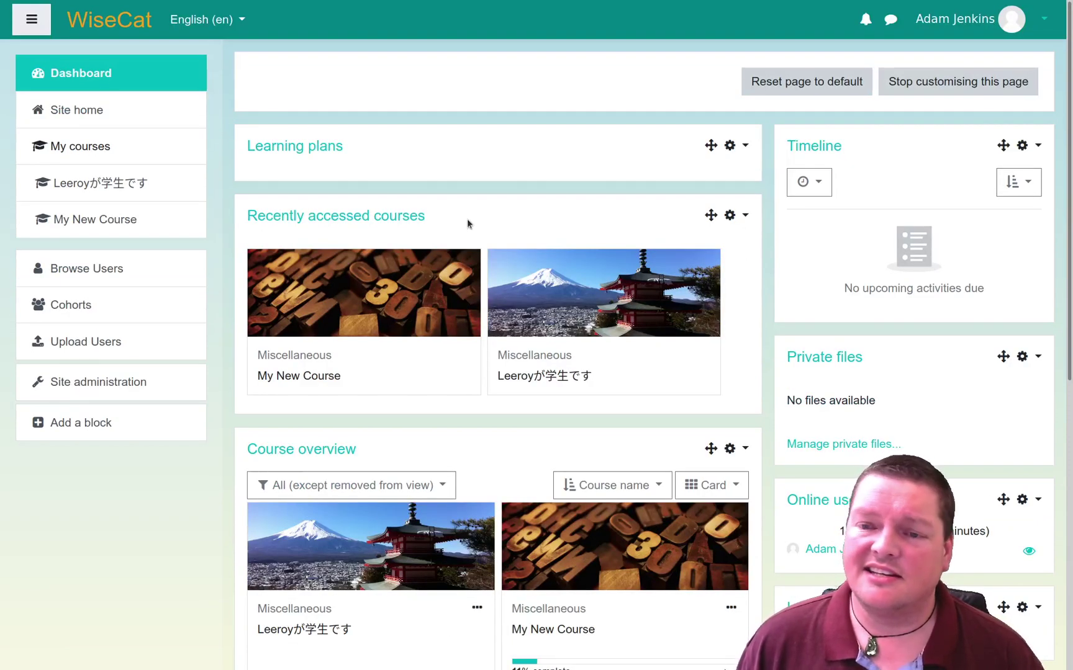
- Stop customising the dashboard page and open My New Course from the recently accessed courses
{"action": "left_click", "coordinate": [954, 83]}
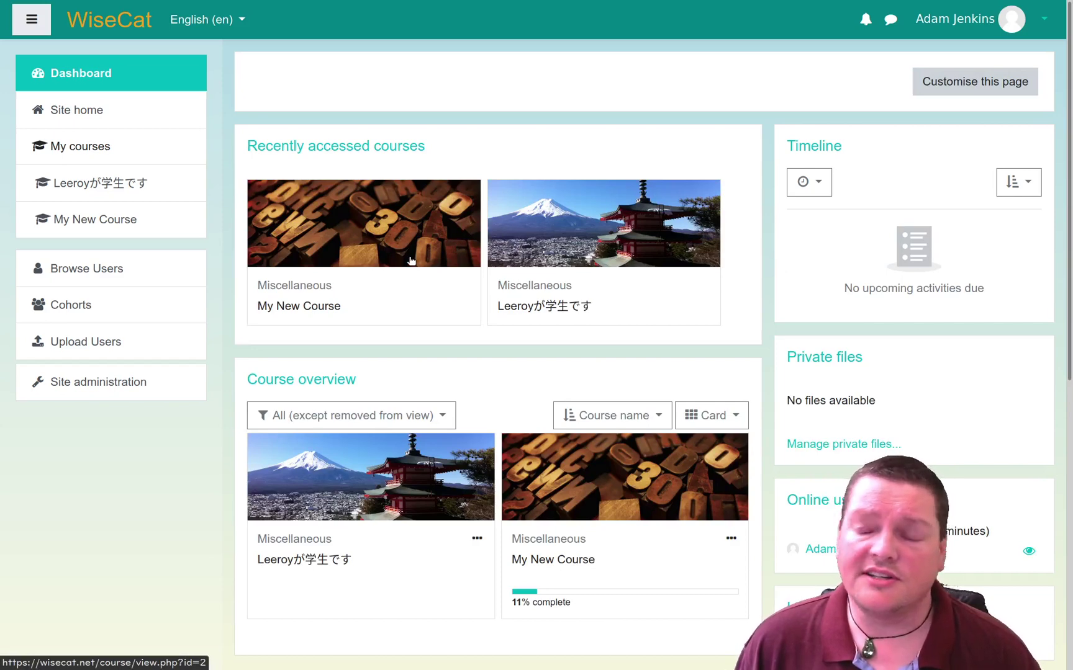
{"action": "left_click", "coordinate": [381, 240]}
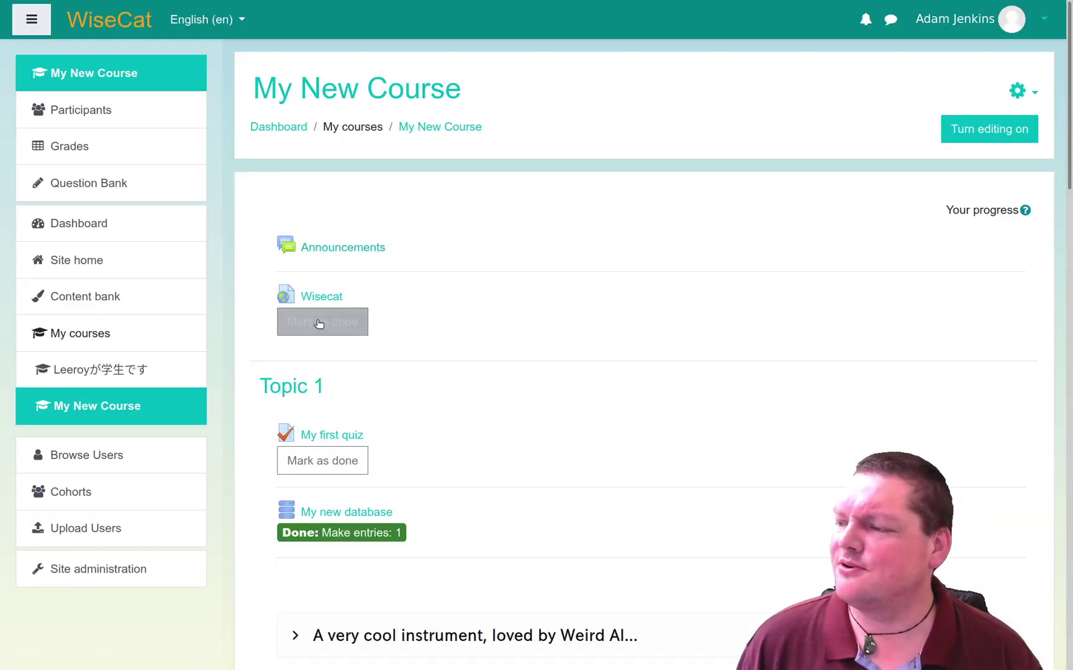